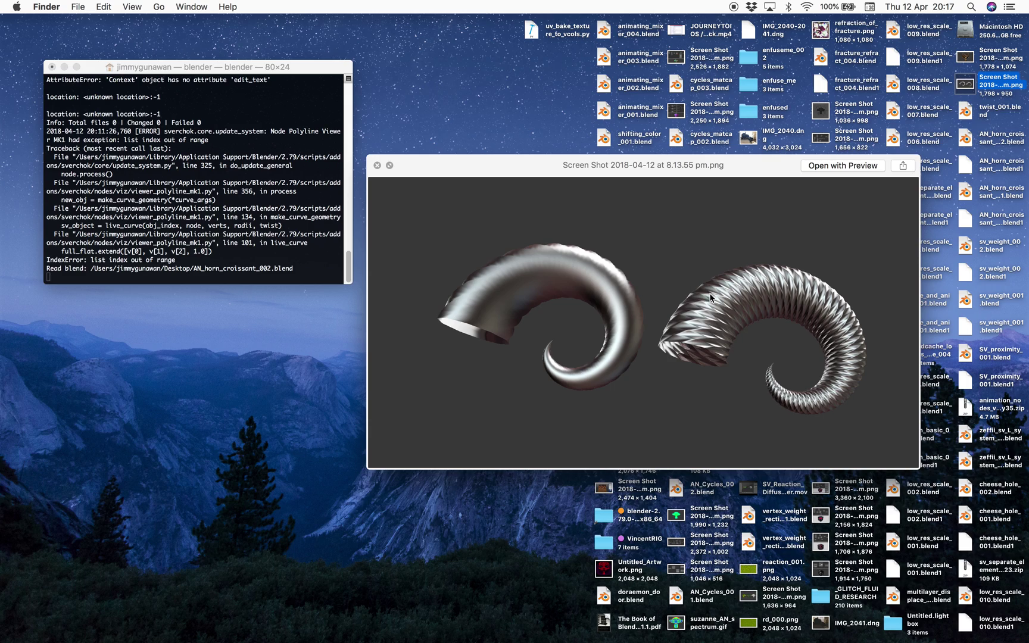
Step: Switch to Blender and delete all default objects from the scene
key(ctrl+Right)
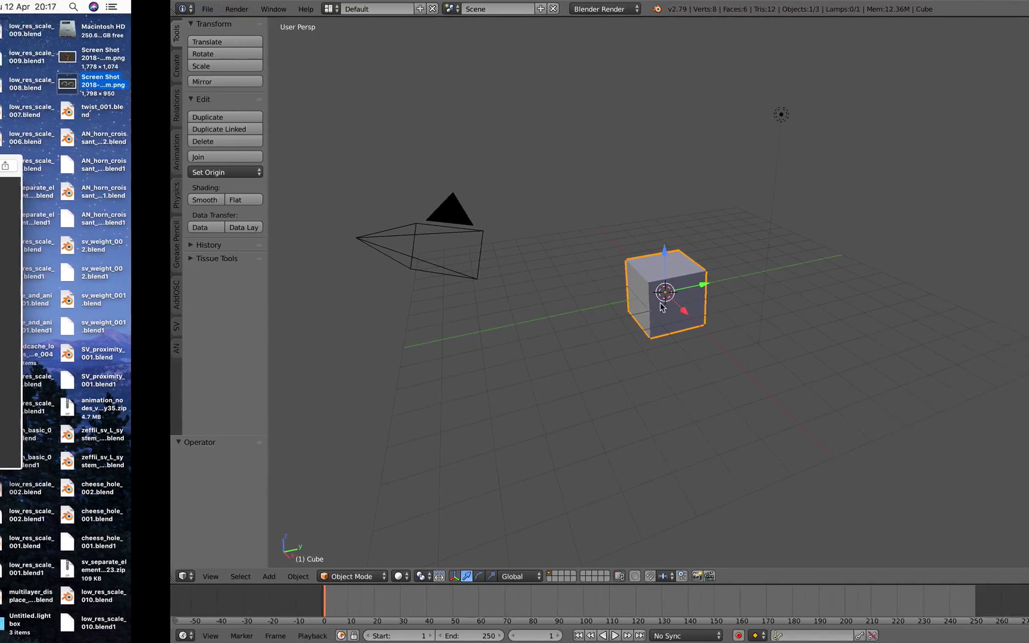
key(a)
key(a)
key(Delete)
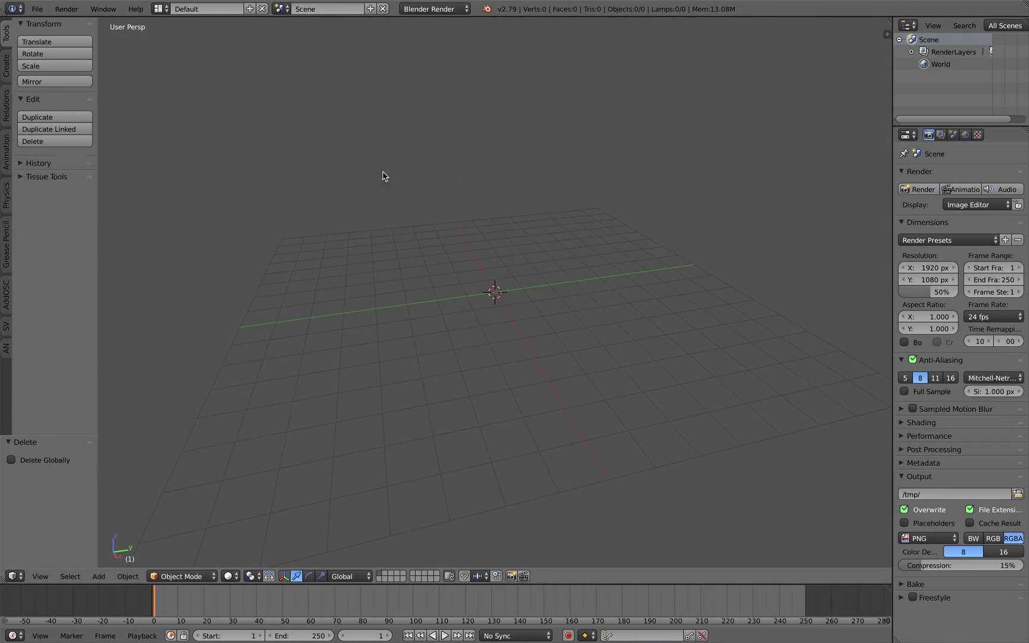
Step: Switch to the Compositing layout, create a new Sverchok node tree, and merge the image editor area into the 3D view
click(191, 8)
click(178, 51)
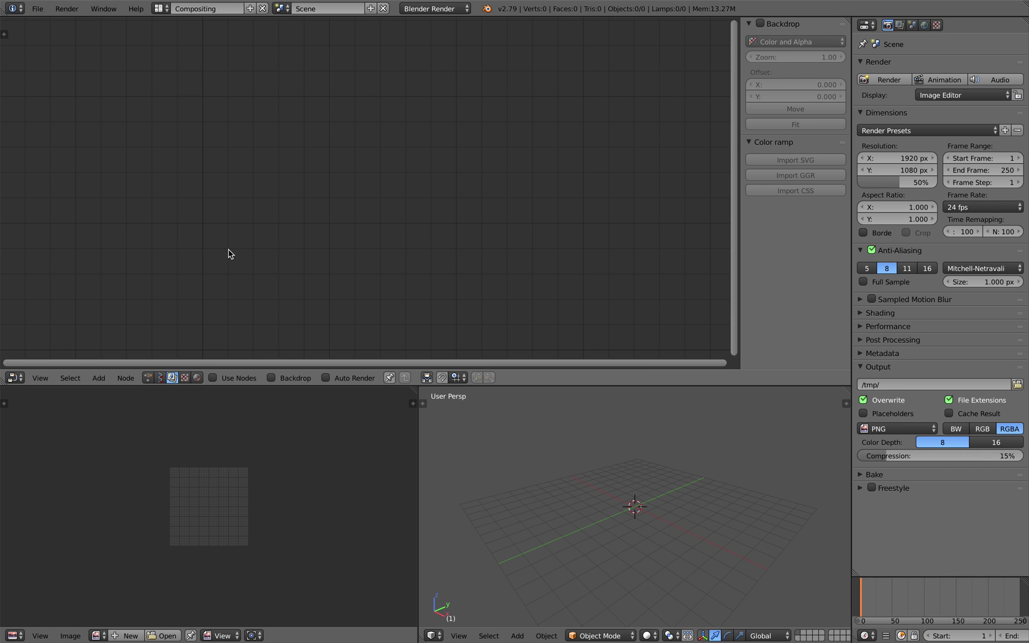
click(160, 378)
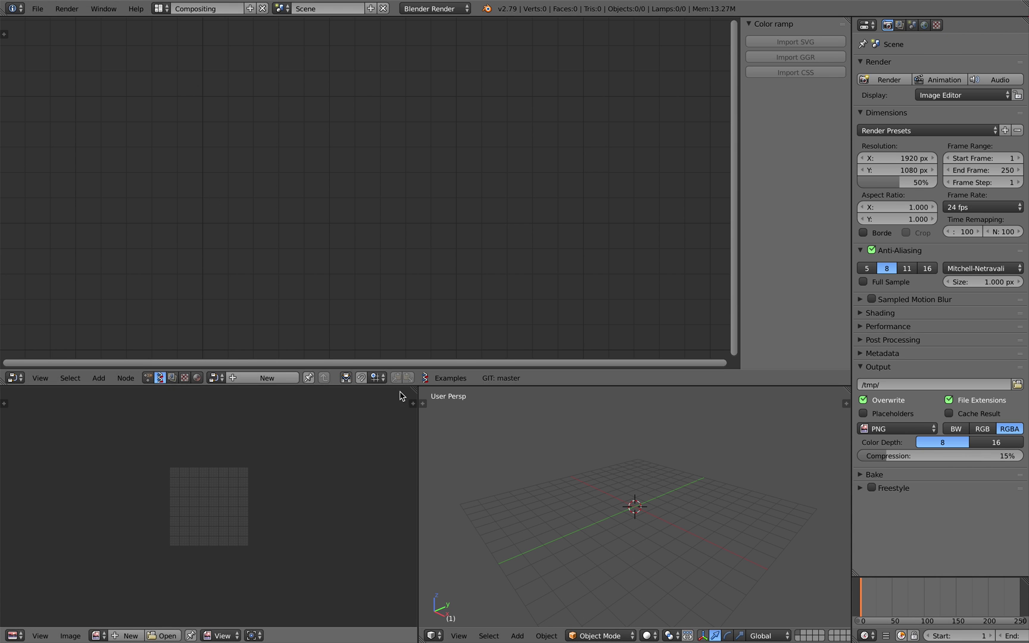
click(271, 378)
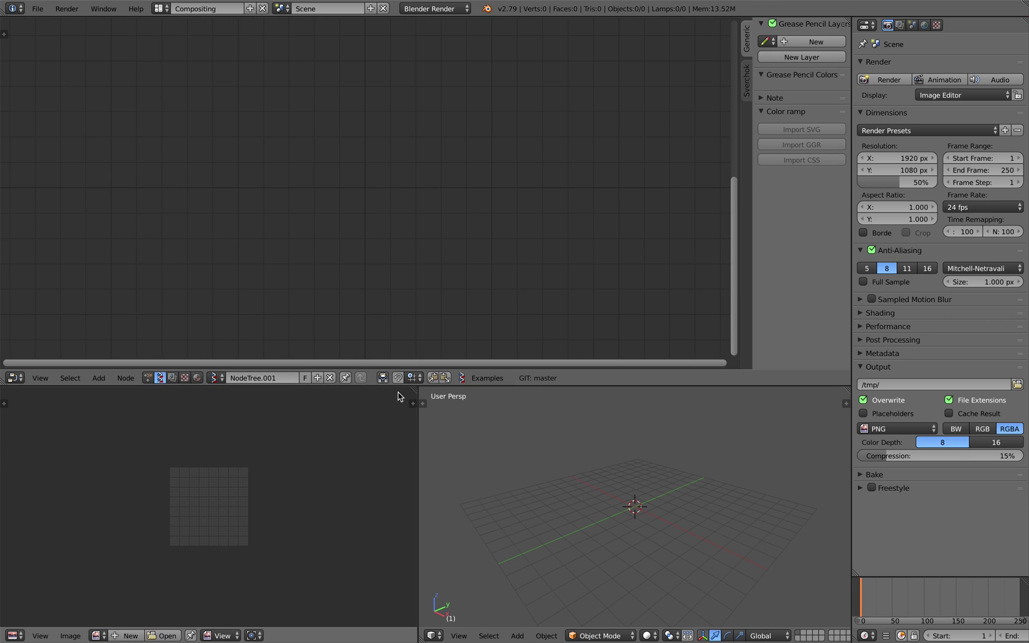
drag(420, 394, 322, 393)
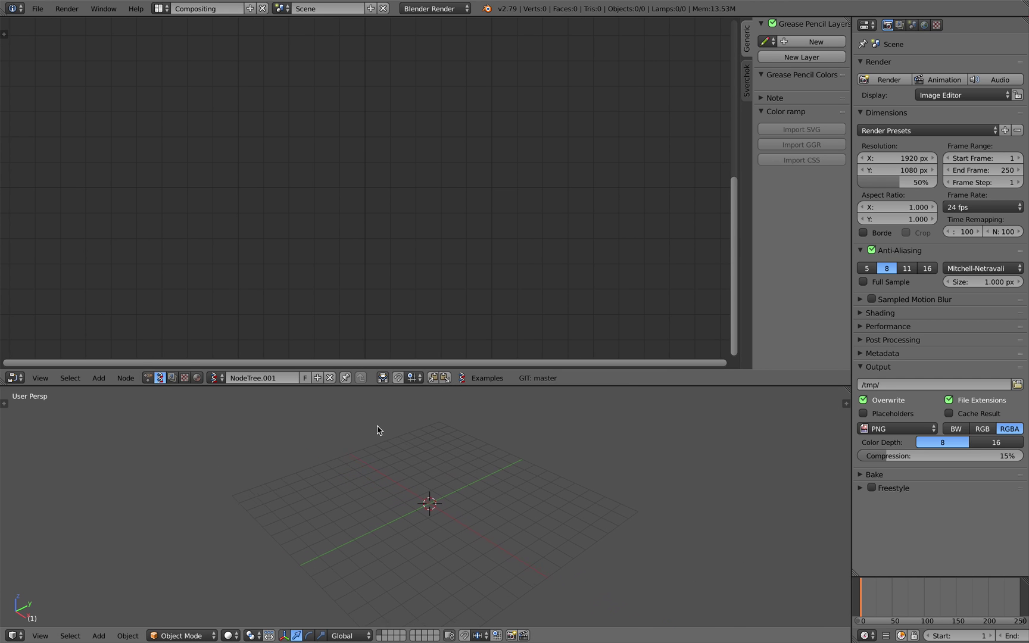
Step: Add a Spiral node to the Sverchok node tree
key(shift+a)
click(319, 210)
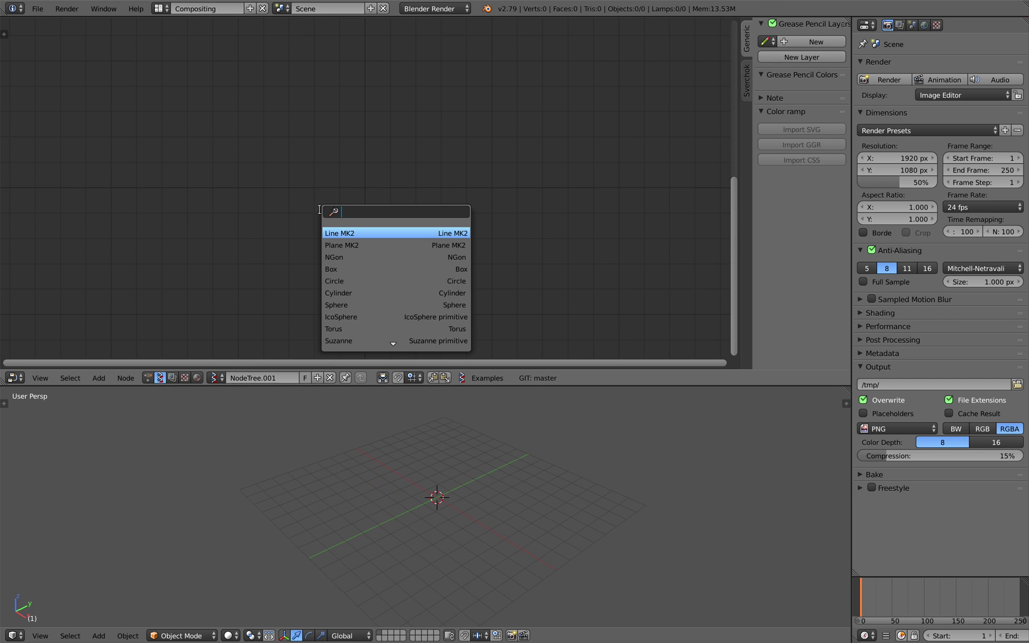
text(spi)
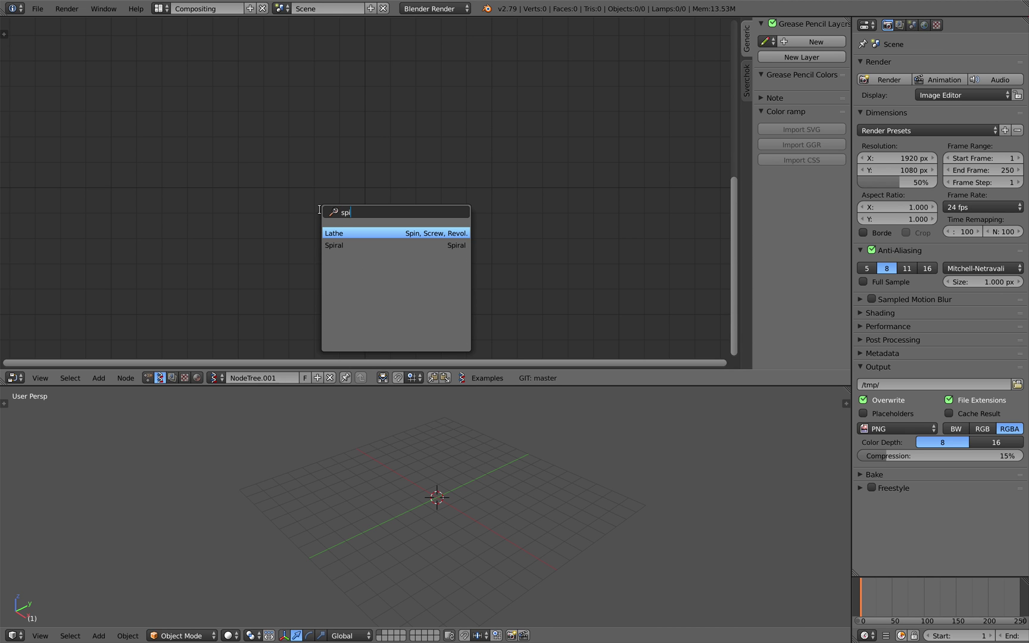
key(Down)
key(Return)
click(272, 111)
scroll(282, 121, down, 5)
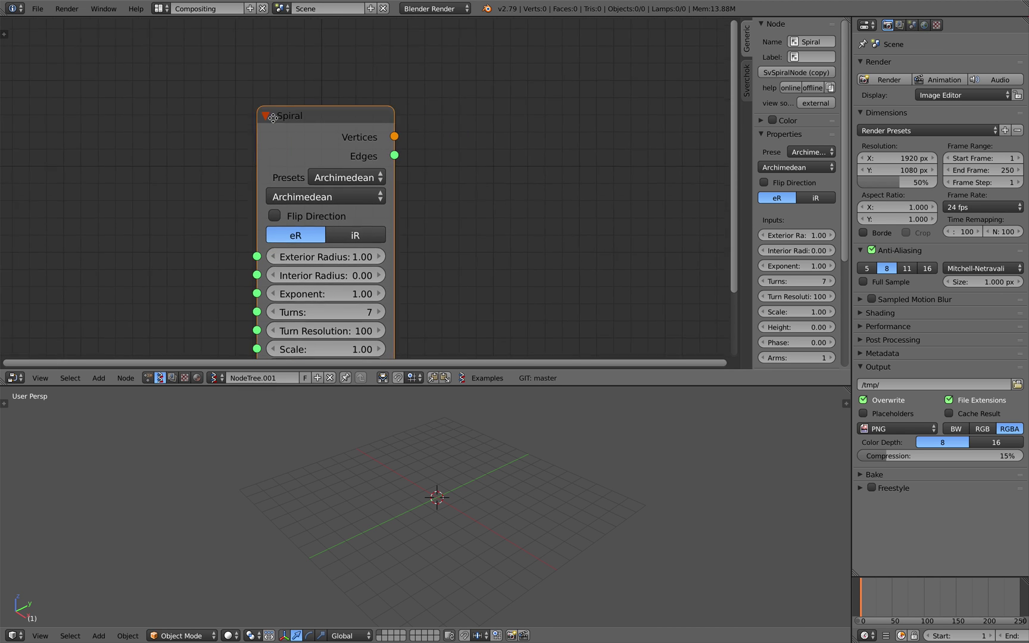
Step: Save the file as sv_horn_001.blend in the Desktop folder
key(ctrl+s)
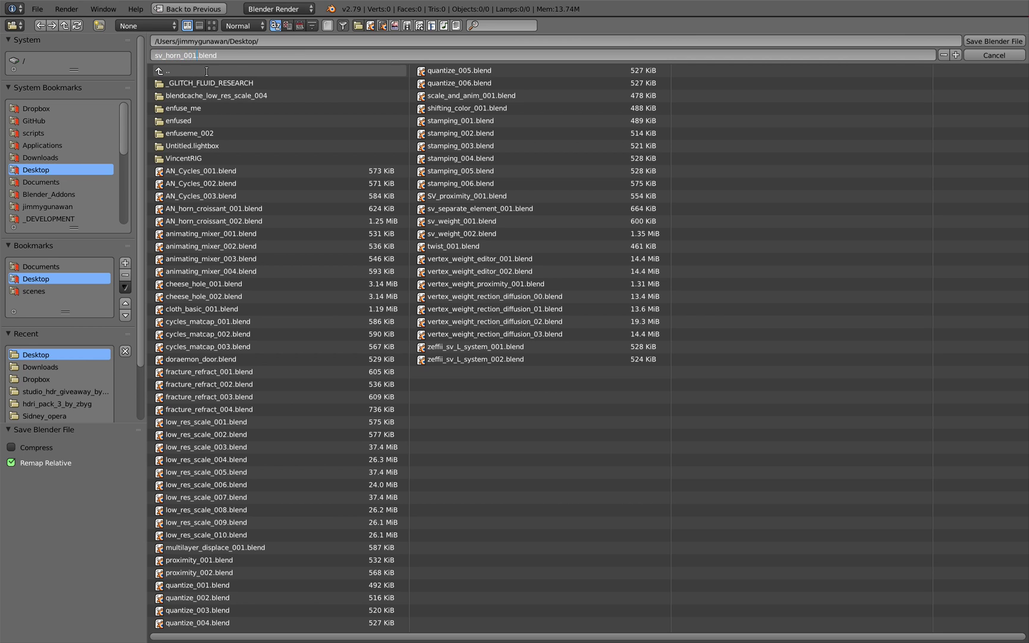
click(742, 83)
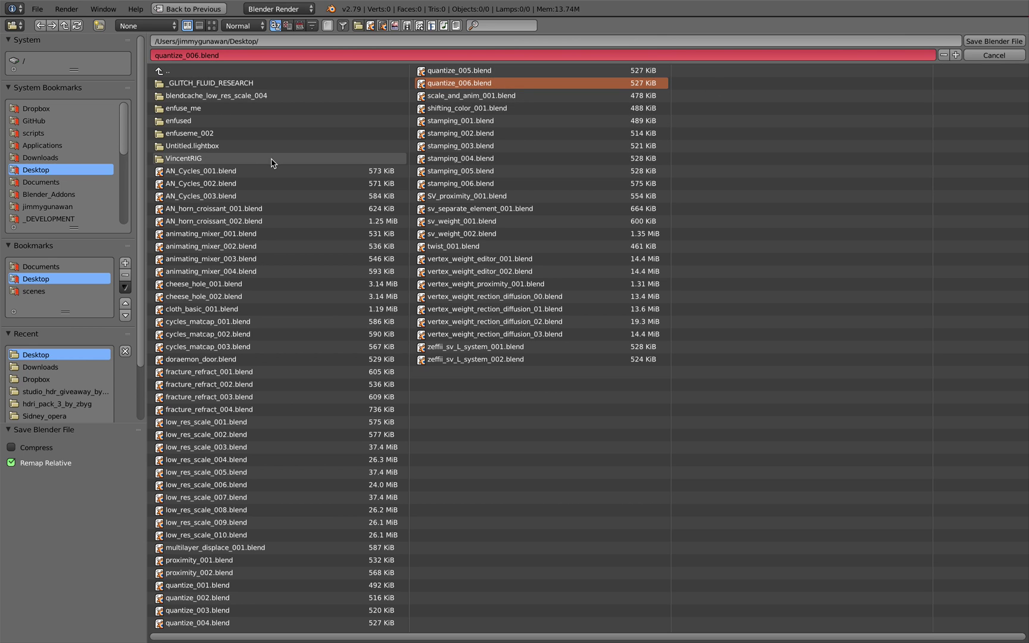
click(278, 53)
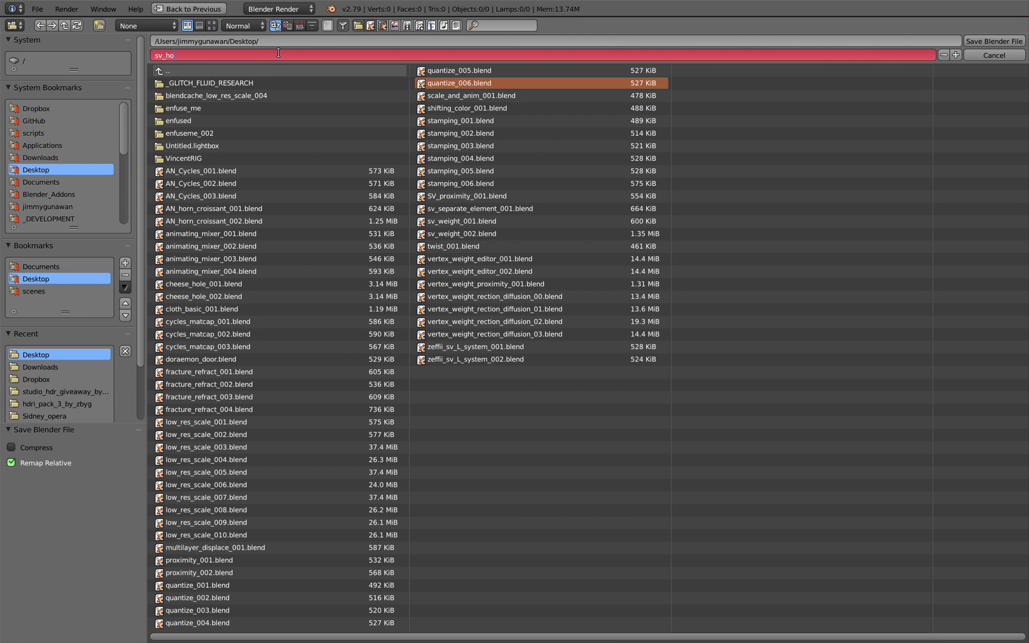
text(sv_horn_001)
key(Return)
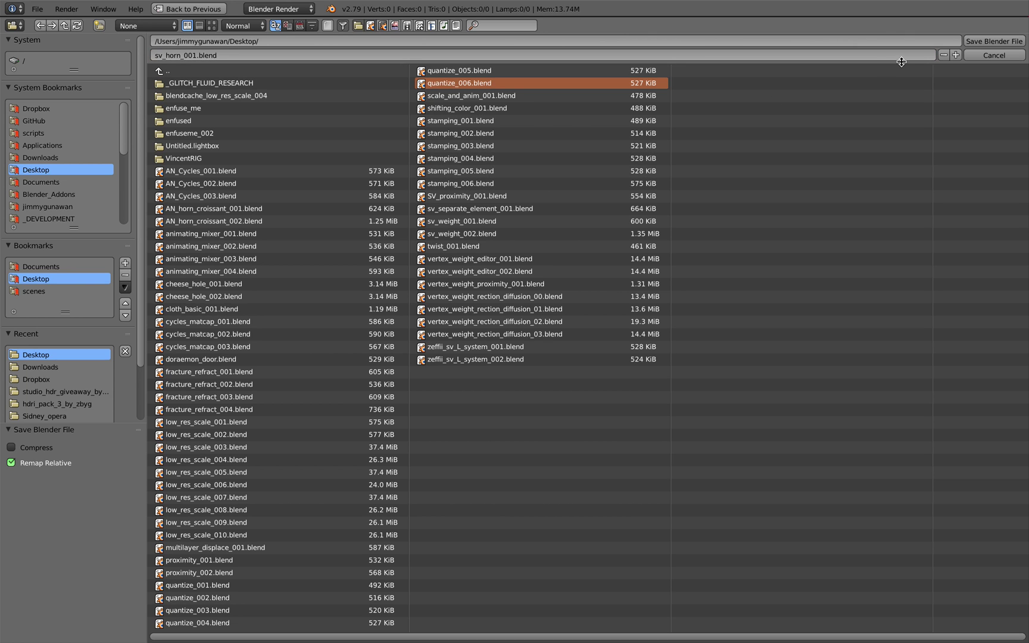
click(983, 43)
Step: Add a Viewer Draw node beside the Spiral node
key(alt+space)
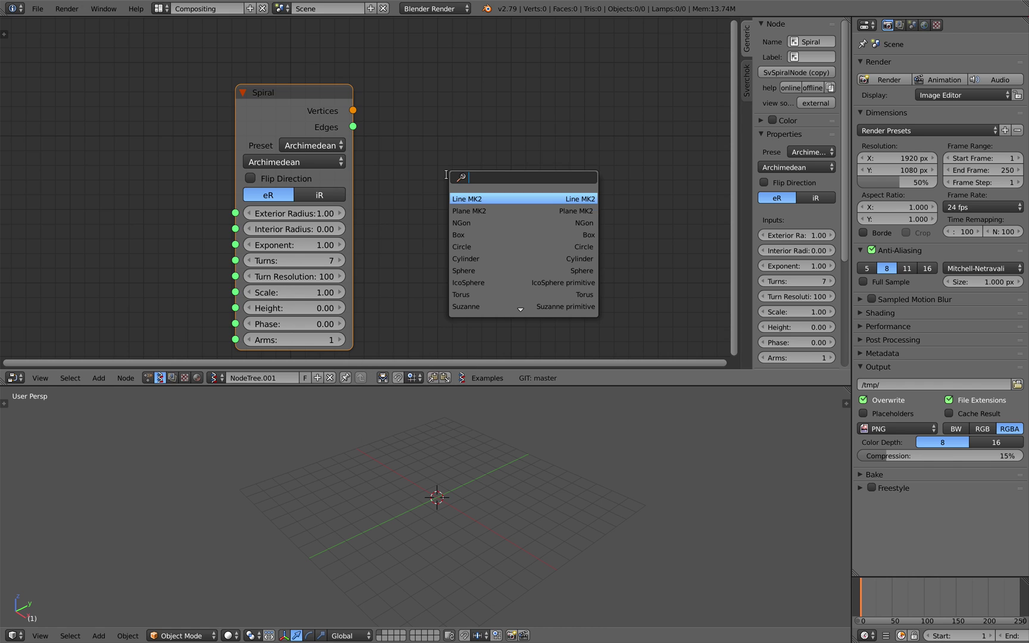
text(view)
key(Return)
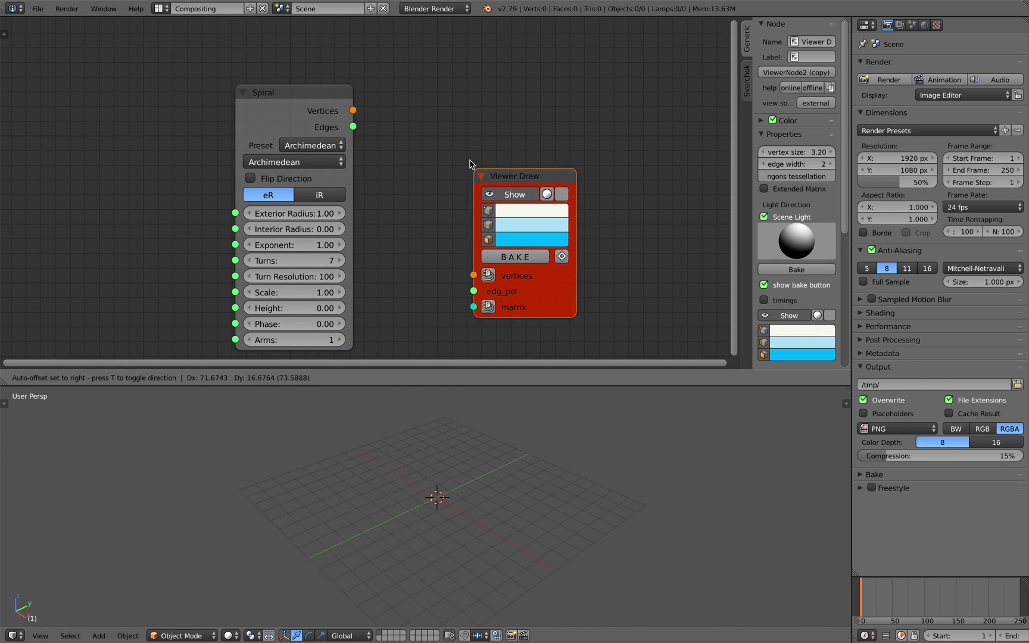
click(459, 128)
Step: Connect the Spiral node's Vertices and Edges outputs to the Viewer Draw node's vertices and edg_pol inputs
drag(353, 110, 406, 173)
drag(458, 235, 460, 235)
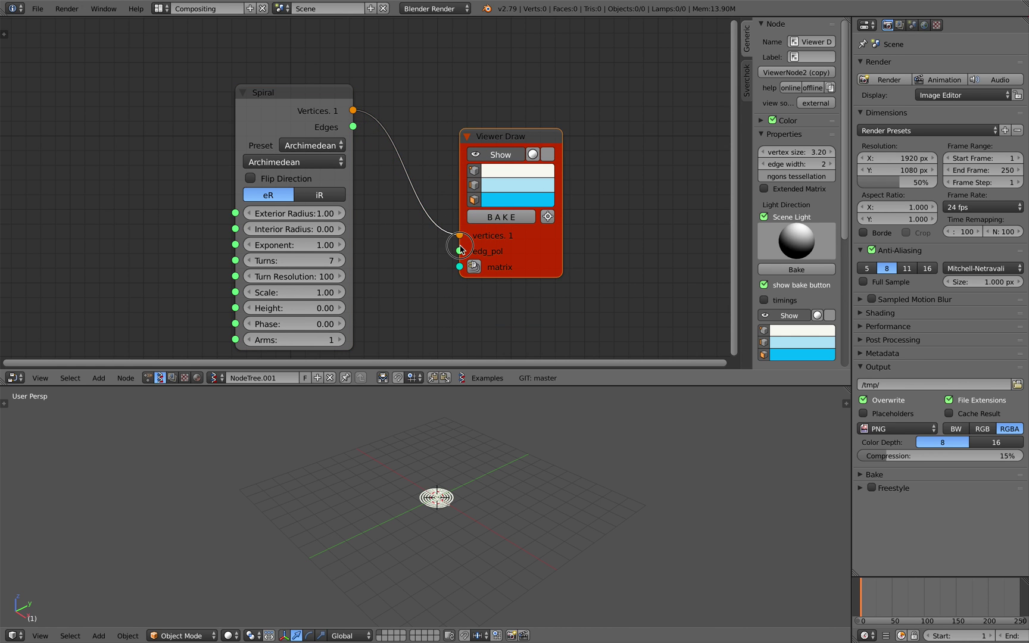
mouse_move(353, 127)
mouse_down()
mouse_move(459, 251)
mouse_move(489, 205)
mouse_up()
scroll(488, 494, up, 9)
middle_drag(489, 462, 484, 506)
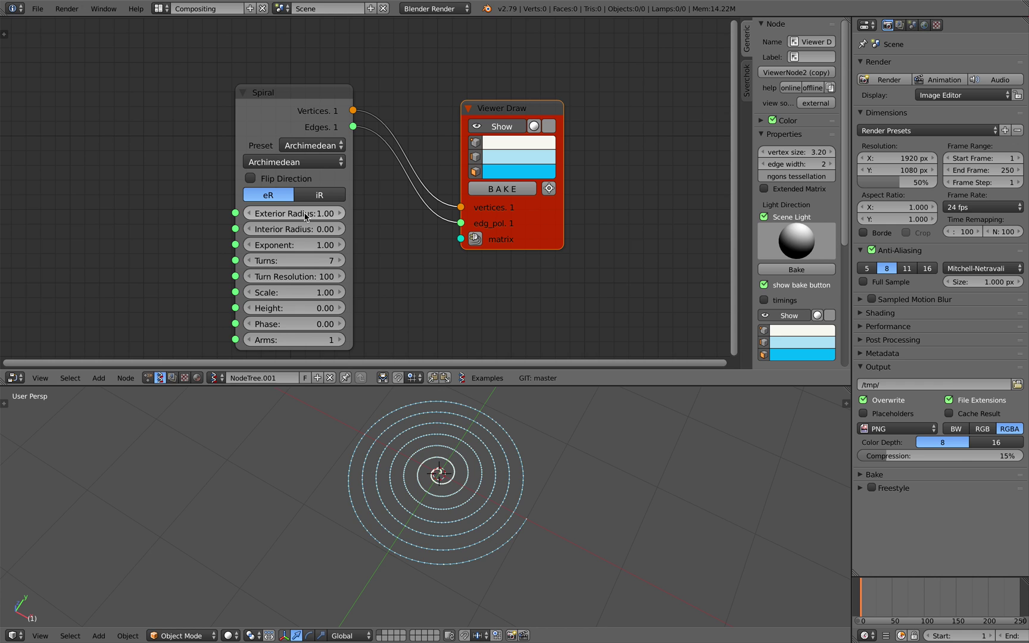
Step: Set the Spiral node's exterior radius to 1.17 and its turns to 1
drag(305, 217, 322, 216)
drag(258, 266, 258, 266)
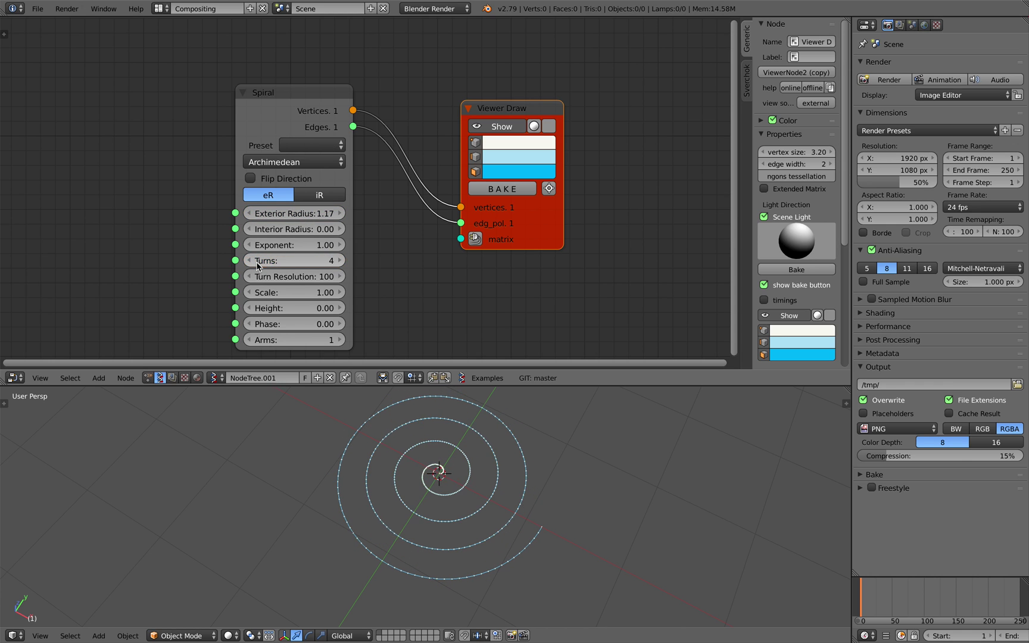
click(257, 263)
click(257, 263)
click(257, 263)
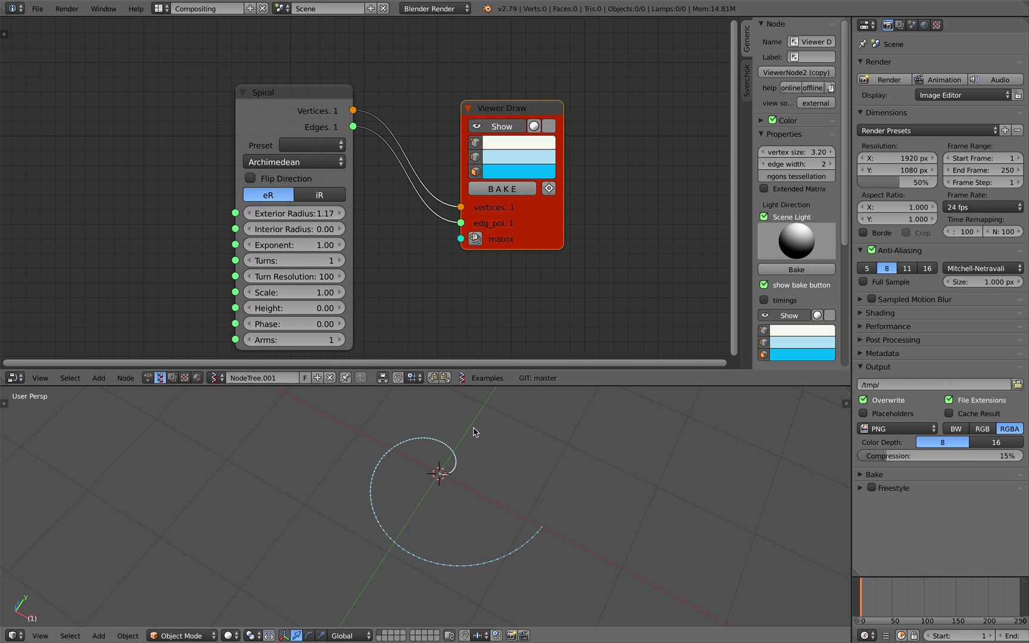
mouse_move(474, 431)
middle_down()
mouse_move(531, 436)
mouse_move(489, 446)
middle_up()
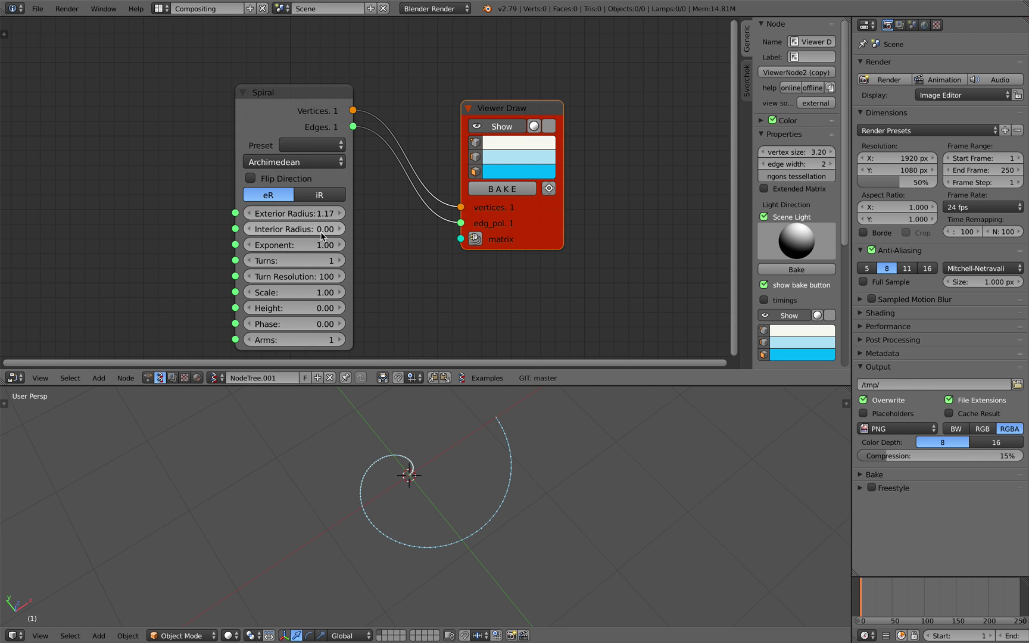
Step: Set the Spiral node's interior radius to 0.34 and exterior radius to 0.99, and move the Viewer Draw node slightly upward
drag(286, 228, 306, 214)
middle_drag(409, 448, 457, 466)
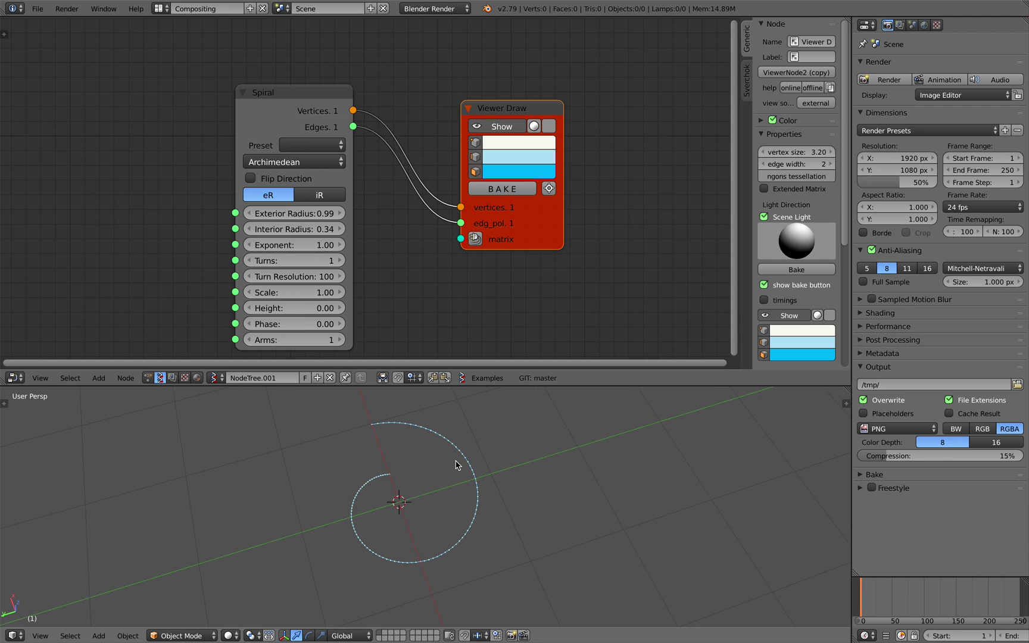
middle_drag(411, 285, 354, 264)
middle_drag(400, 223, 335, 212)
drag(403, 196, 411, 175)
middle_drag(497, 170, 482, 169)
key(shift+a)
click(482, 169)
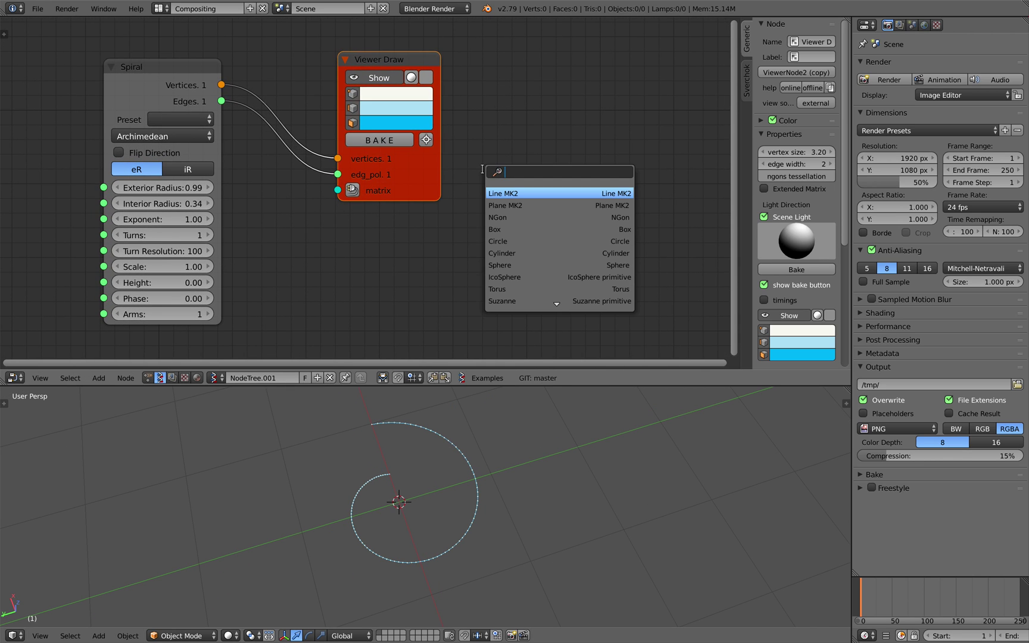
text(polyline)
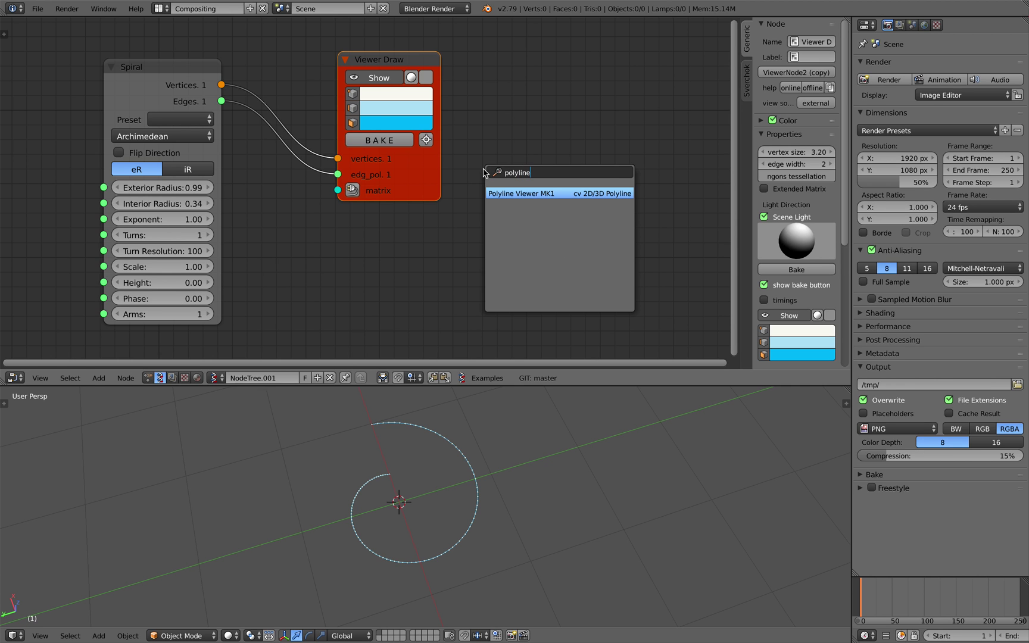
key(Return)
key(Escape)
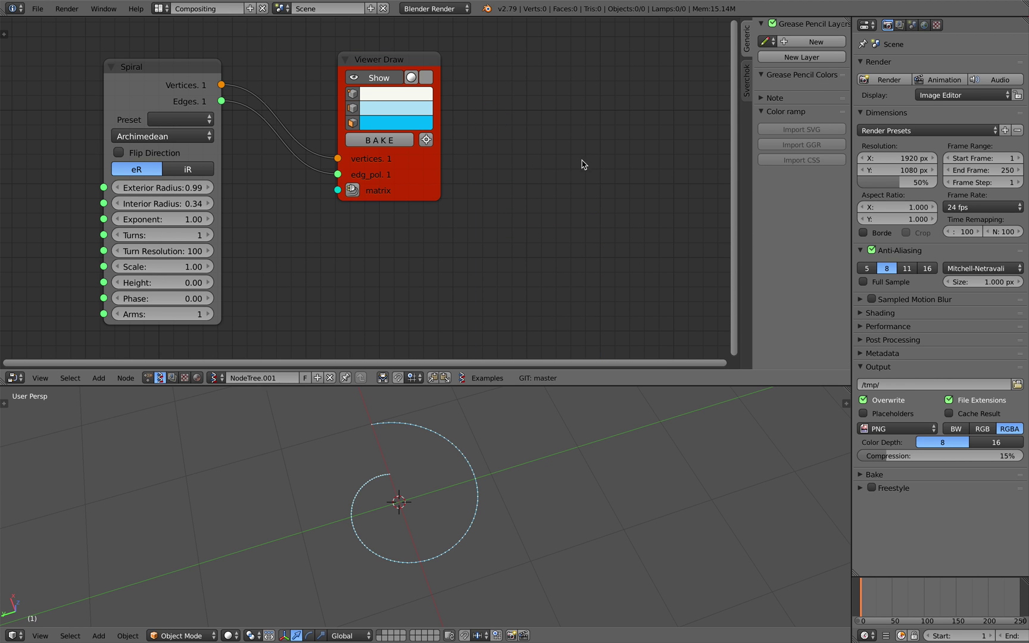
scroll(583, 165, down, 2)
key(ctrl+z)
scroll(560, 169, down, 1)
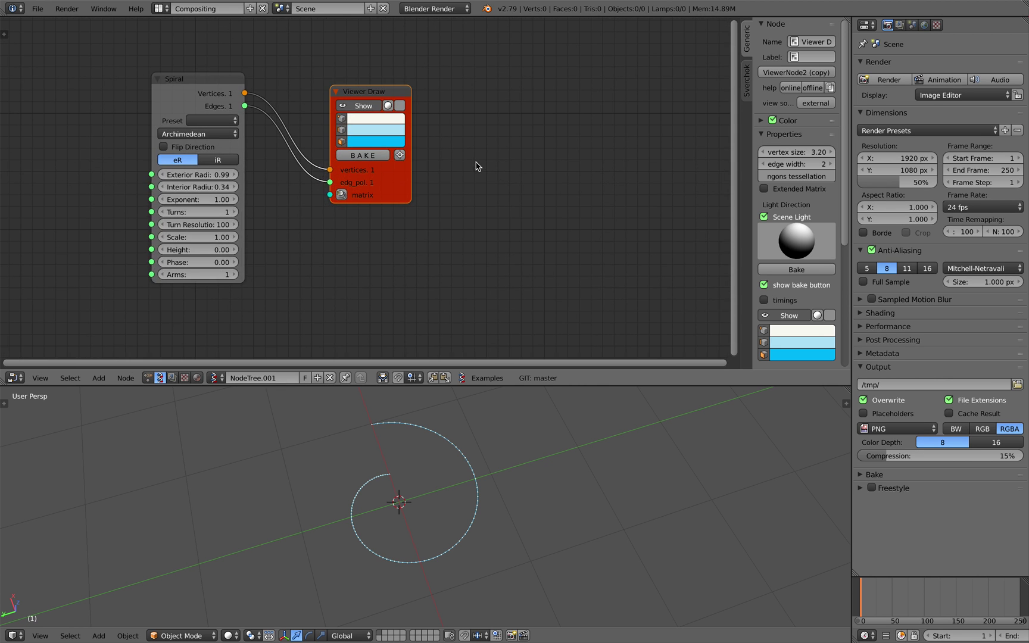
Step: Add a Polyline Viewer MK1 node on the far side of the Viewer Draw node
key(space)
text(polyline)
key(Return)
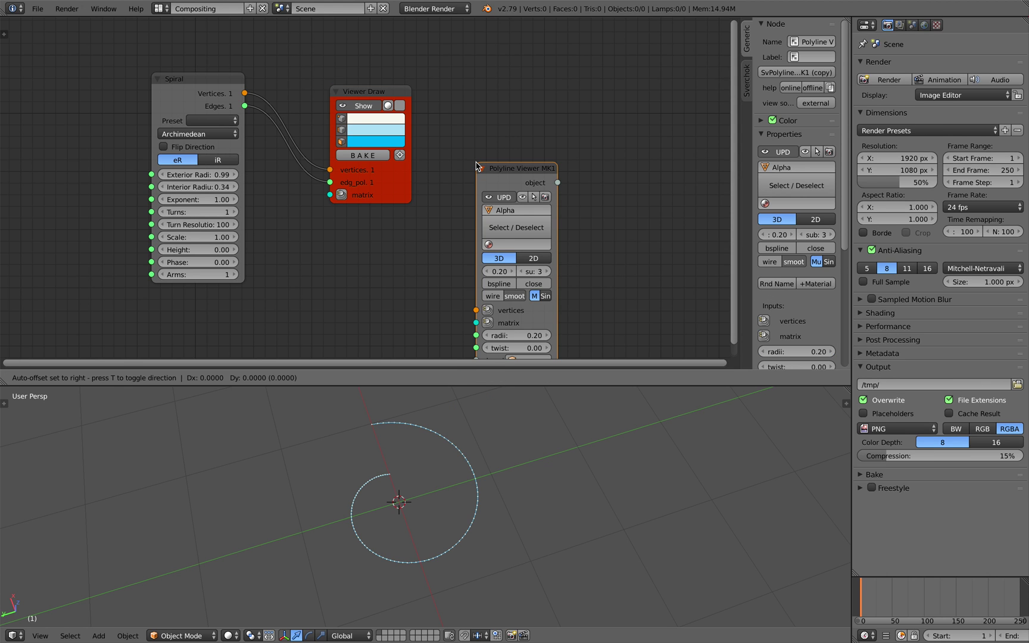
click(494, 113)
Step: Connect the Spiral node's Vertices output to the Polyline Viewer MK1 node's vertices input and save the file
drag(359, 93, 360, 69)
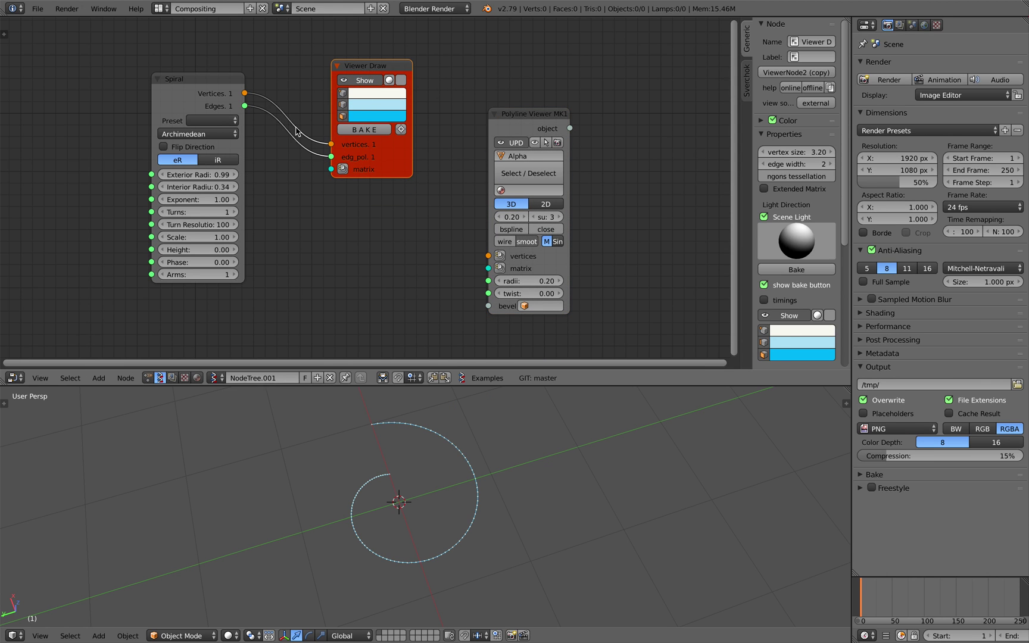
drag(245, 93, 489, 256)
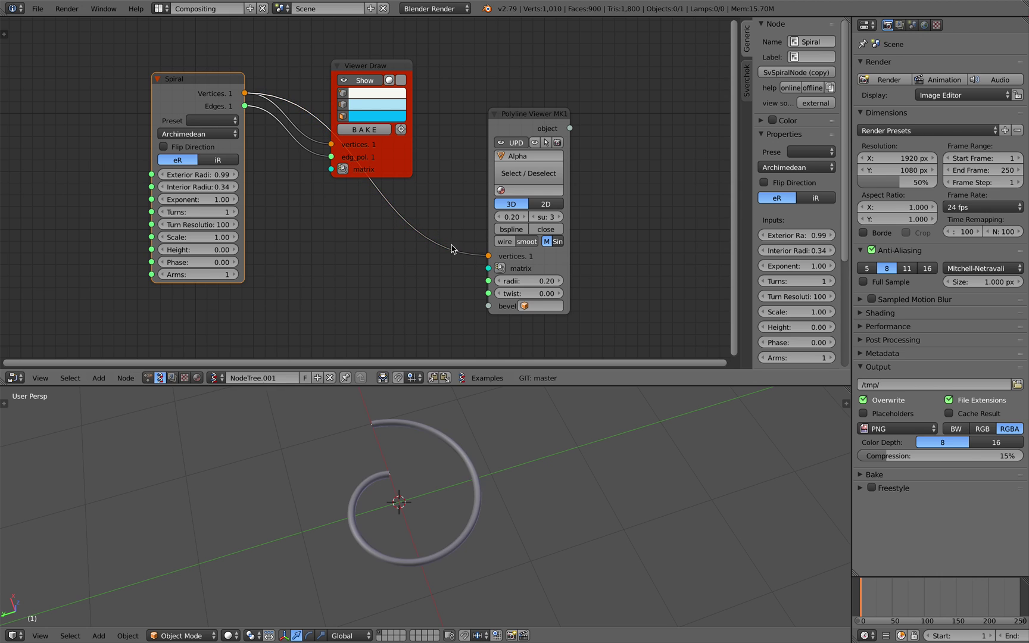
middle_drag(420, 476, 460, 448)
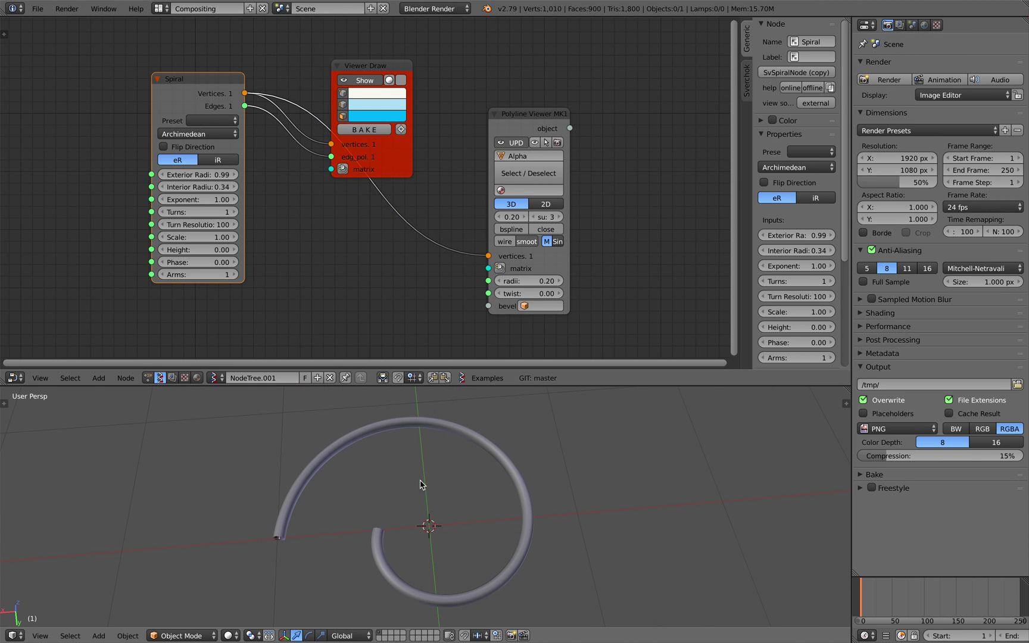
shift+middle_drag(421, 484, 450, 460)
key(ctrl+s)
click(450, 460)
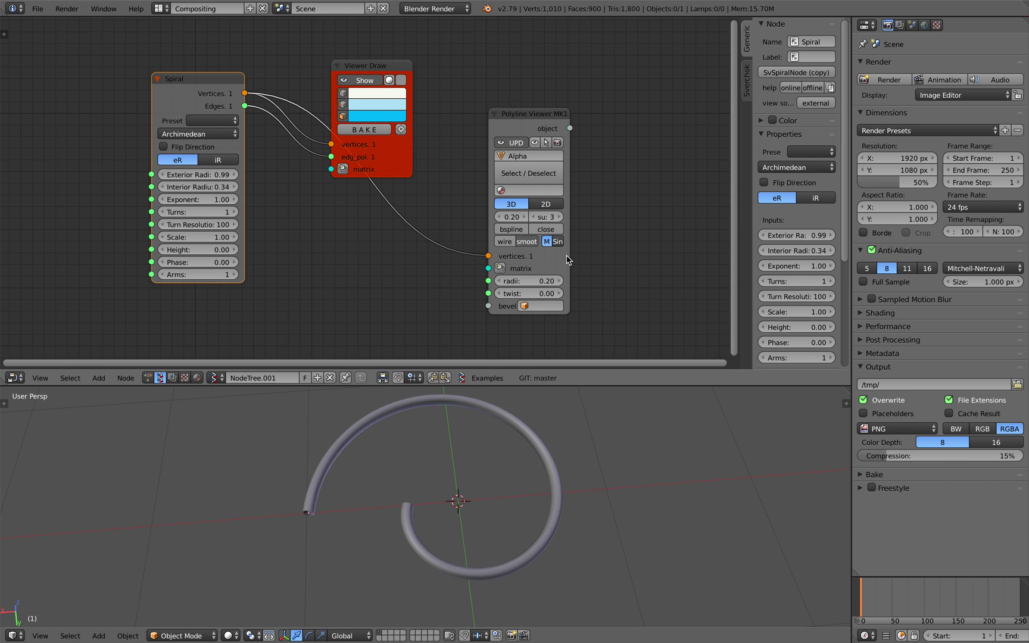
Step: Widen the Polyline Viewer MK1 node and set its radii to 0.82
drag(569, 260, 614, 258)
drag(551, 280, 595, 281)
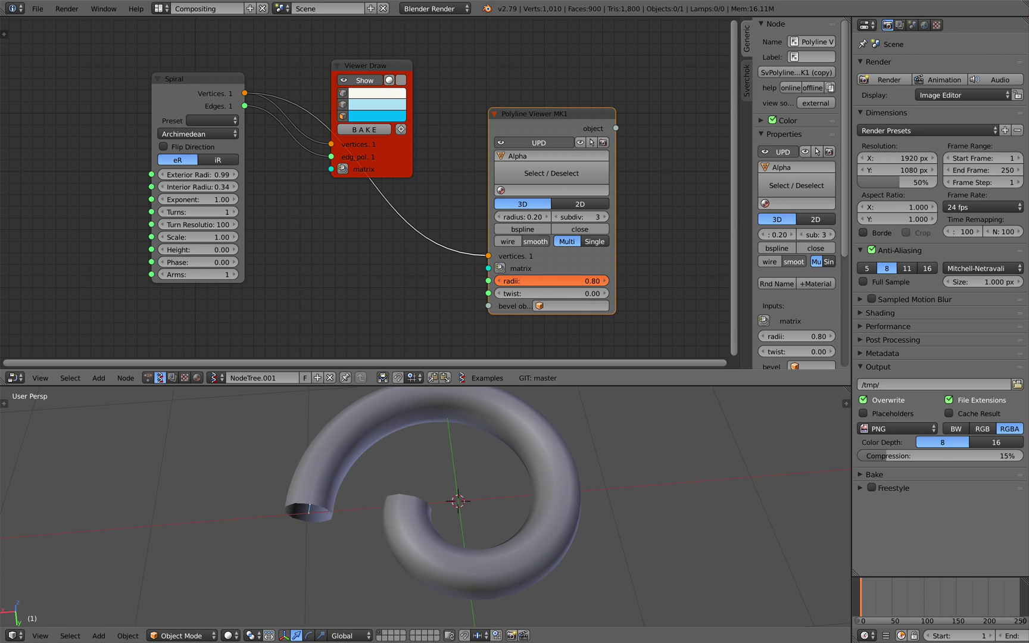
Step: Try the bspline option on the Polyline Viewer MK1 node and switch it off again
click(519, 231)
click(519, 231)
click(520, 232)
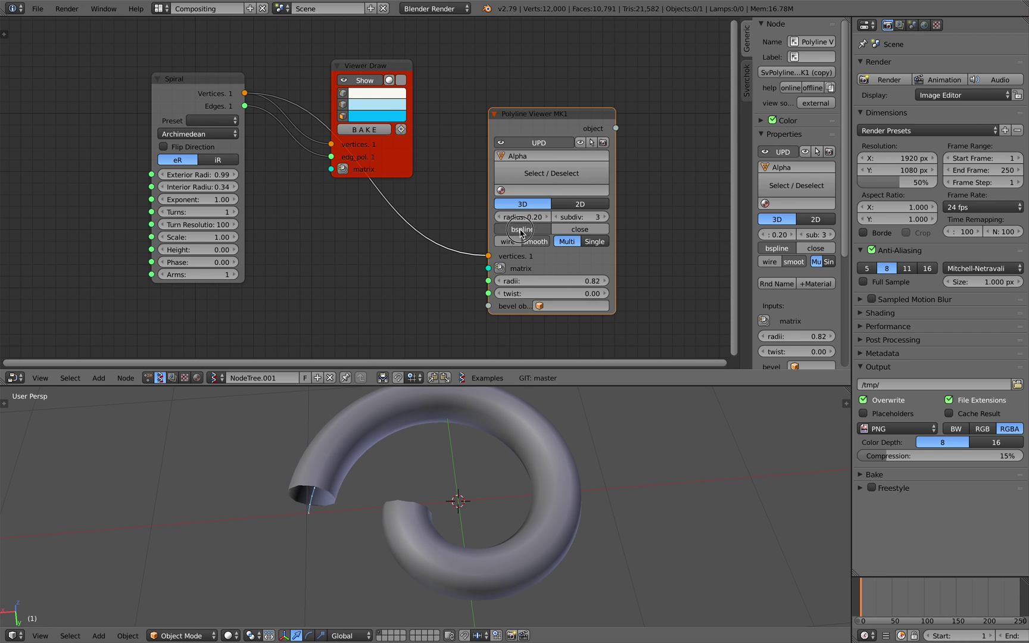
click(520, 232)
Step: Collapse the node editor's properties sidebar and set the Polyline Viewer MK1 node's radii to 0.91 and twist to 0.18
middle_drag(520, 233, 529, 205)
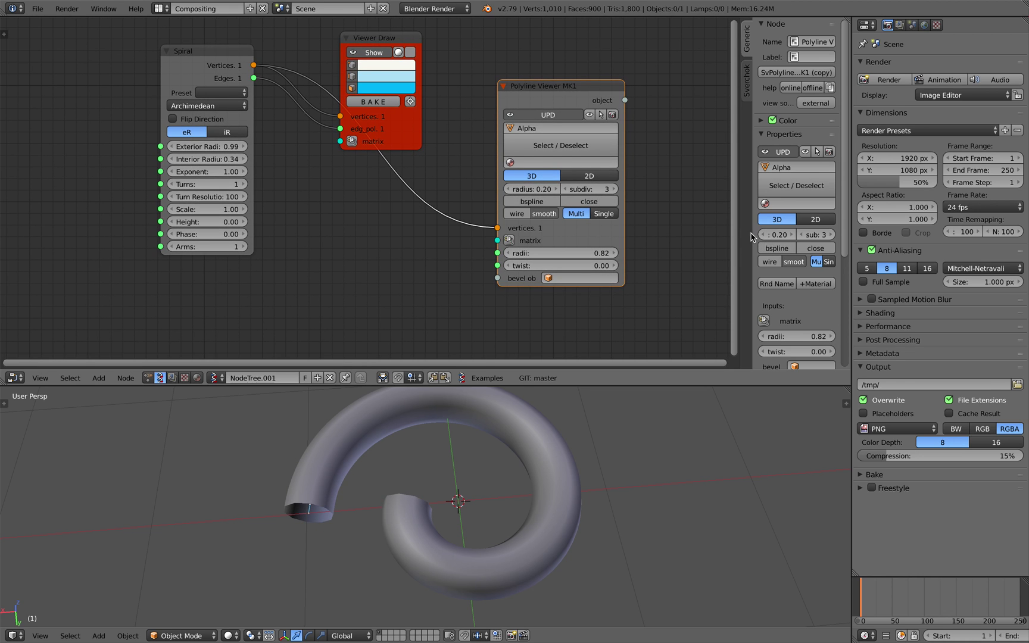
drag(741, 229, 853, 230)
middle_drag(634, 246, 631, 246)
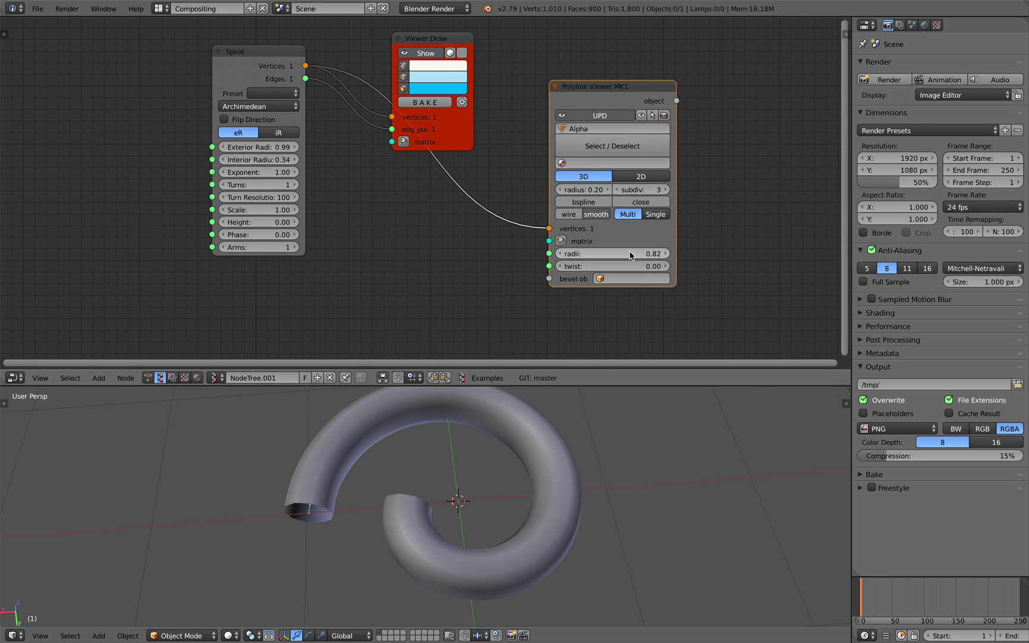
mouse_move(630, 256)
mouse_down()
mouse_move(643, 256)
mouse_move(618, 266)
mouse_up()
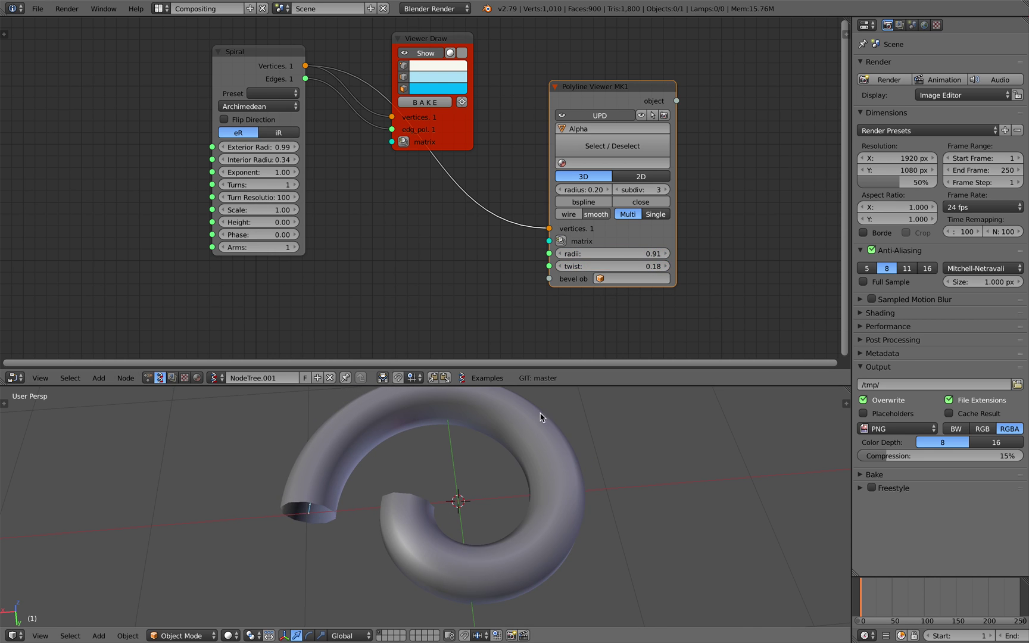
Step: Select the spiral tube in the 3D view and turn on its wireframe display in the object properties
right_click(541, 417)
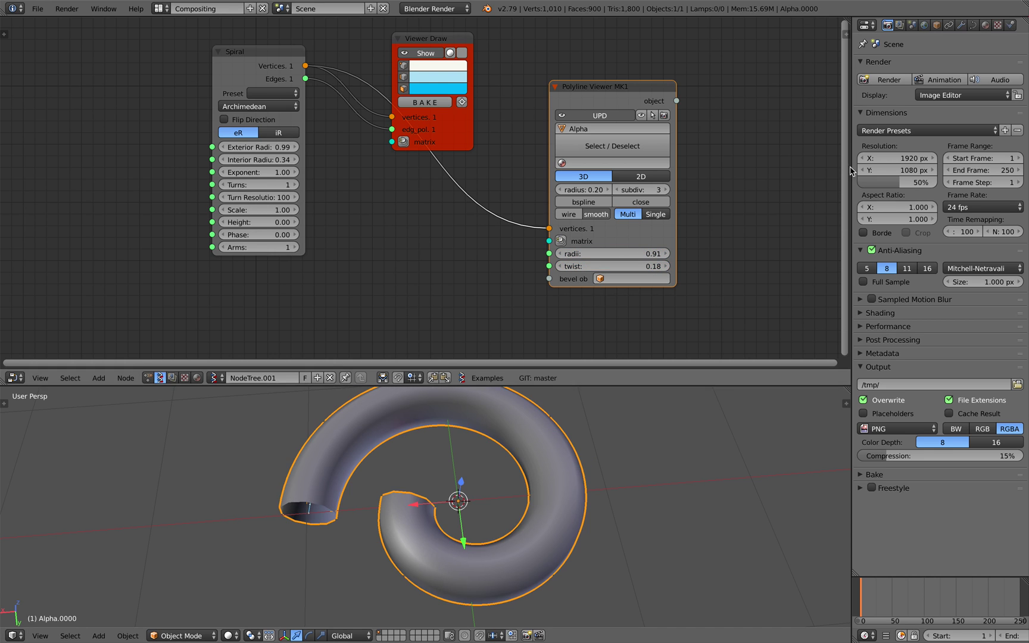
click(973, 25)
click(936, 25)
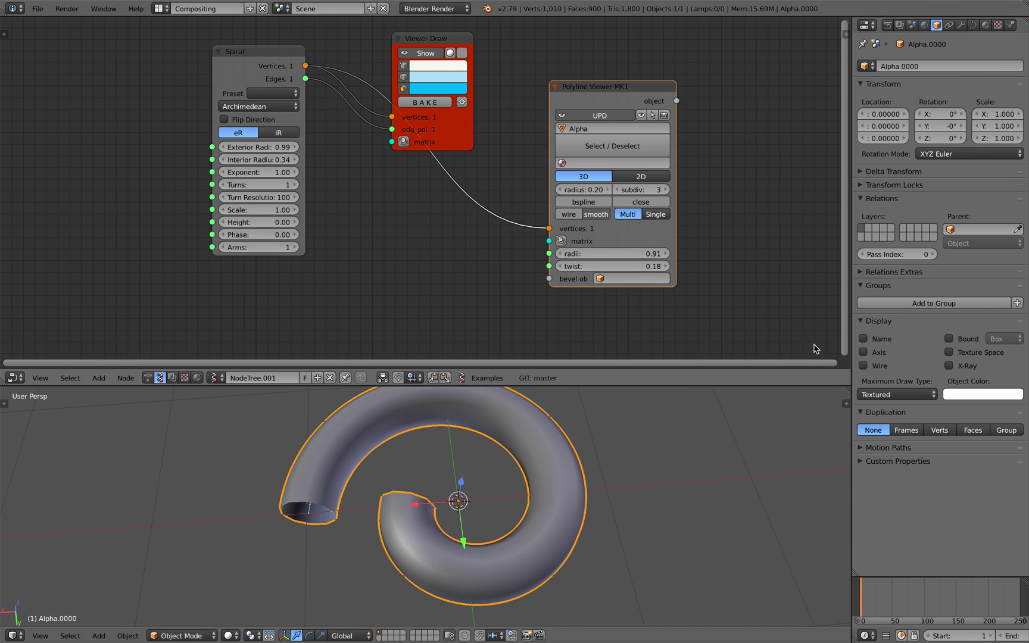
click(863, 366)
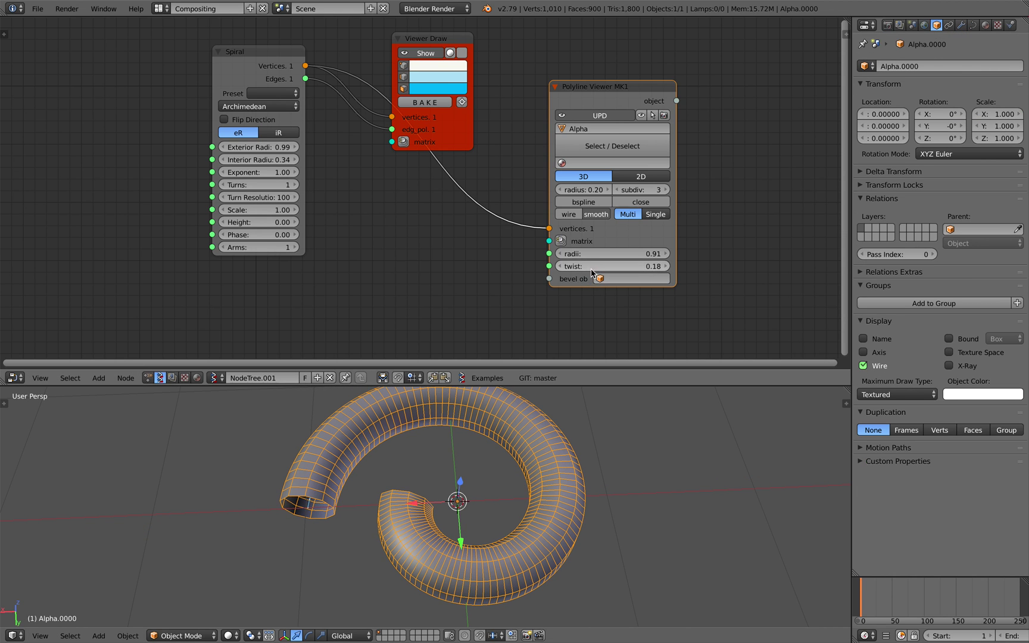
Step: Reset the Polyline Viewer MK1 node's twist to 0 and raise it to 1.38
mouse_move(612, 266)
mouse_down()
mouse_move(669, 266)
mouse_move(603, 273)
mouse_up()
text(0)
key(Return)
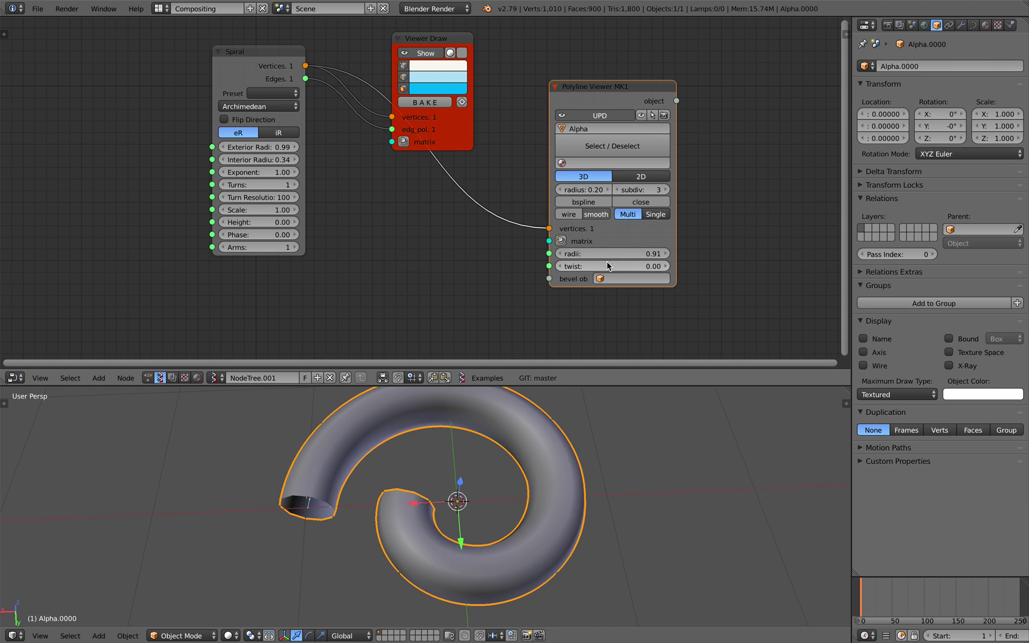
drag(612, 266, 653, 267)
Step: Add a Range Float node between the Spiral and Polyline Viewer MK1 nodes
middle_drag(406, 244, 440, 226)
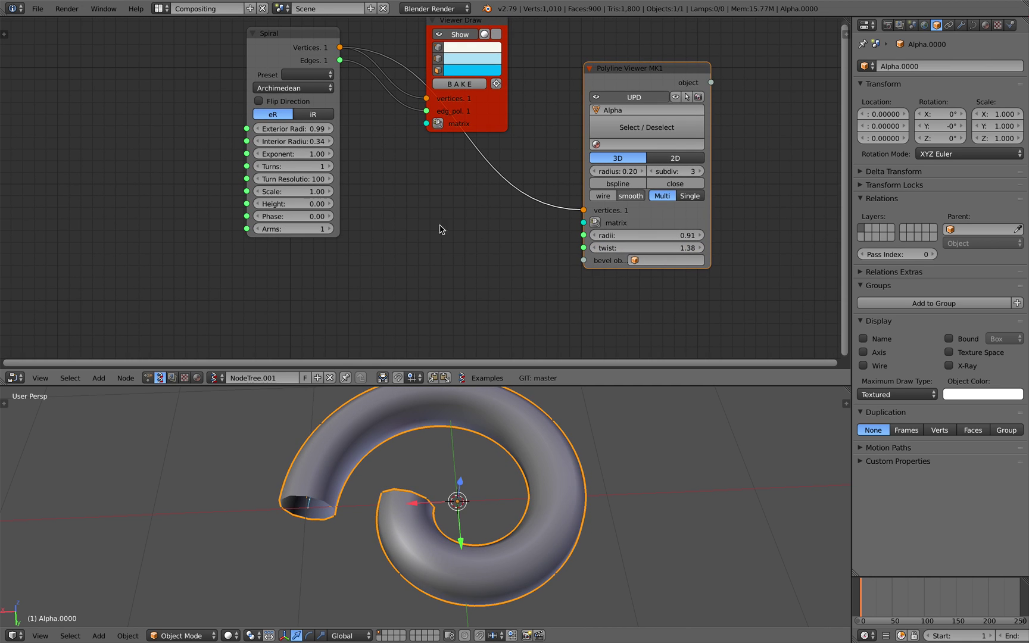
key(shift+a)
click(386, 217)
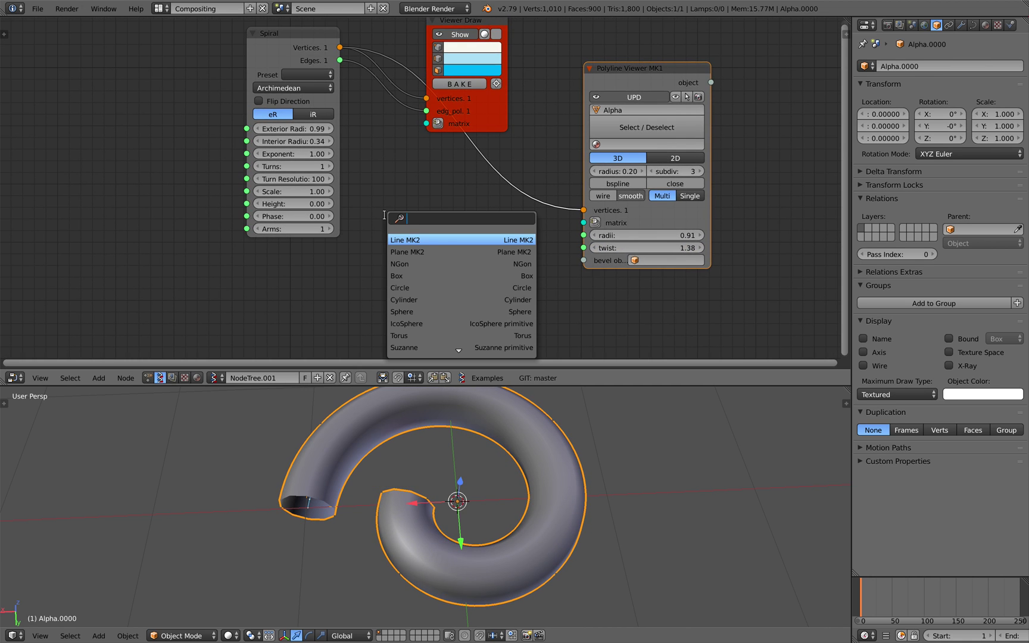
text(range)
key(Down)
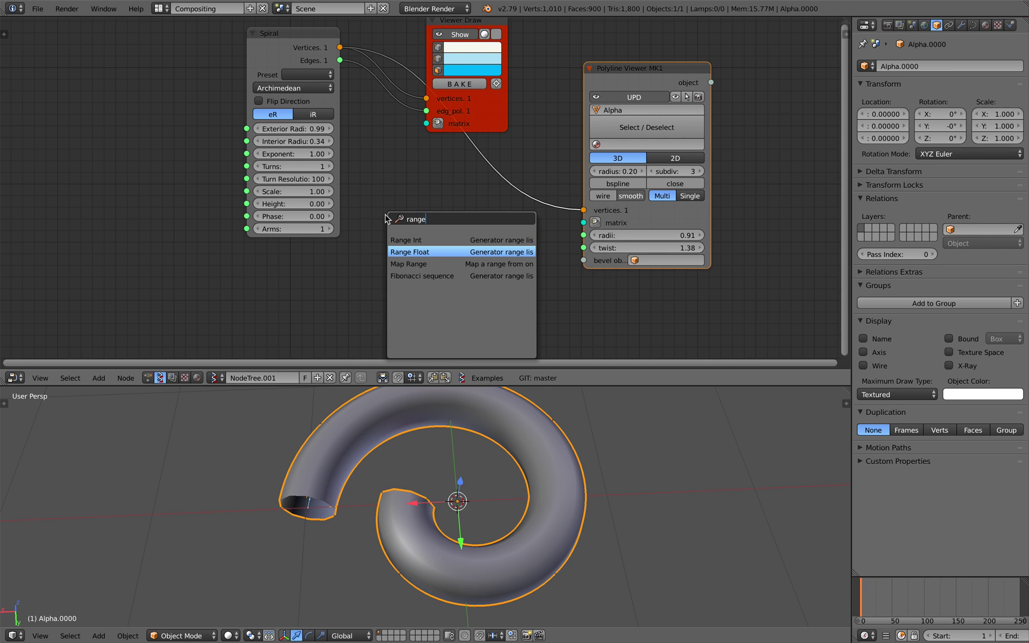
key(Return)
click(420, 234)
drag(415, 221, 413, 222)
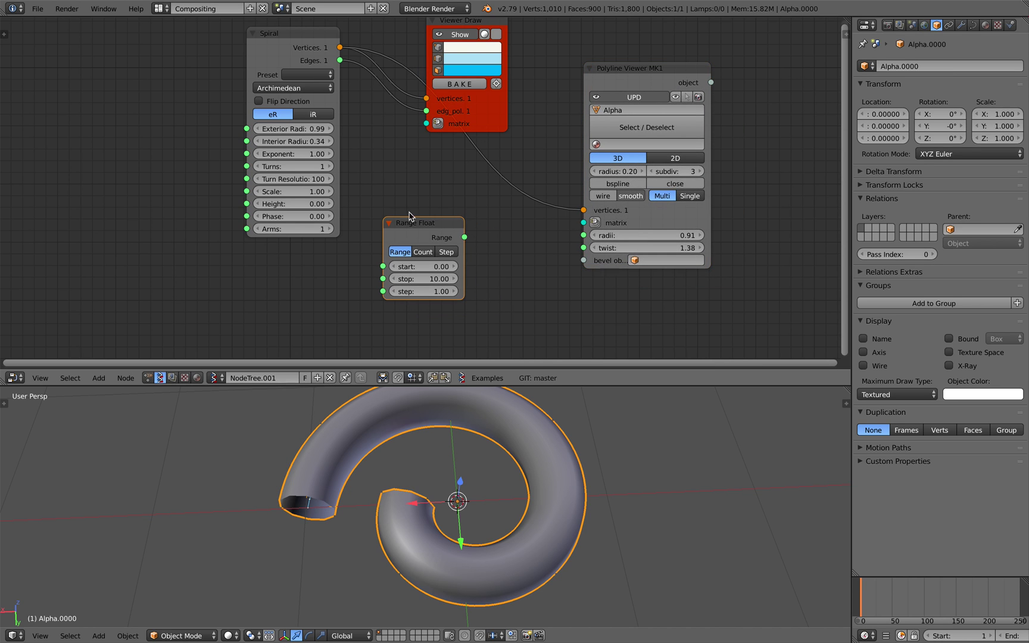
Step: Connect the Range Float output to the Polyline Viewer MK1 twist input and set the range's stop to 10.48 and step to 0.76
drag(287, 37, 230, 46)
drag(465, 237, 468, 239)
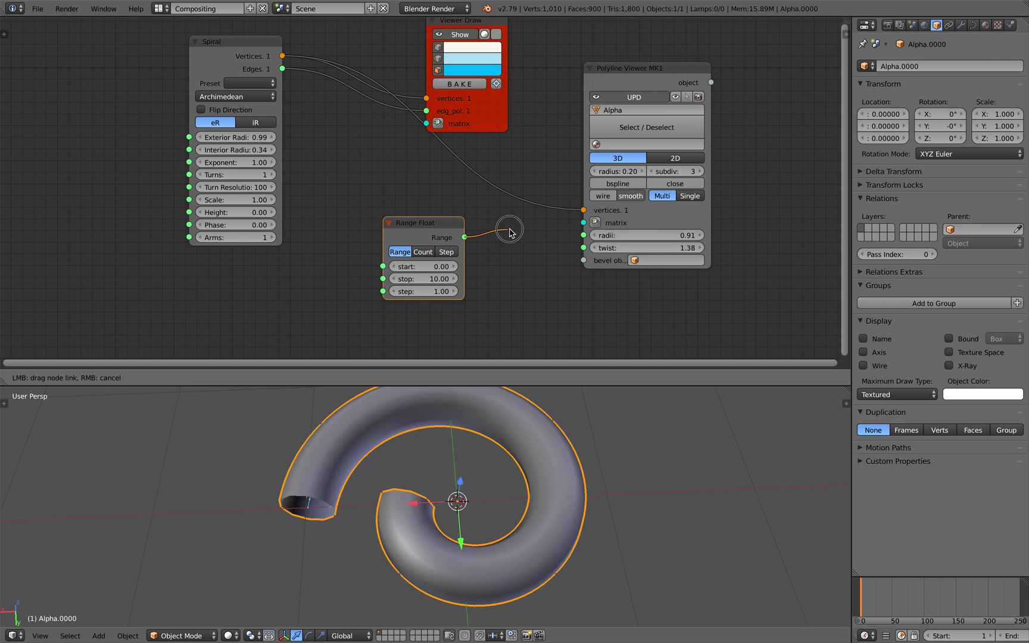
drag(577, 247, 584, 248)
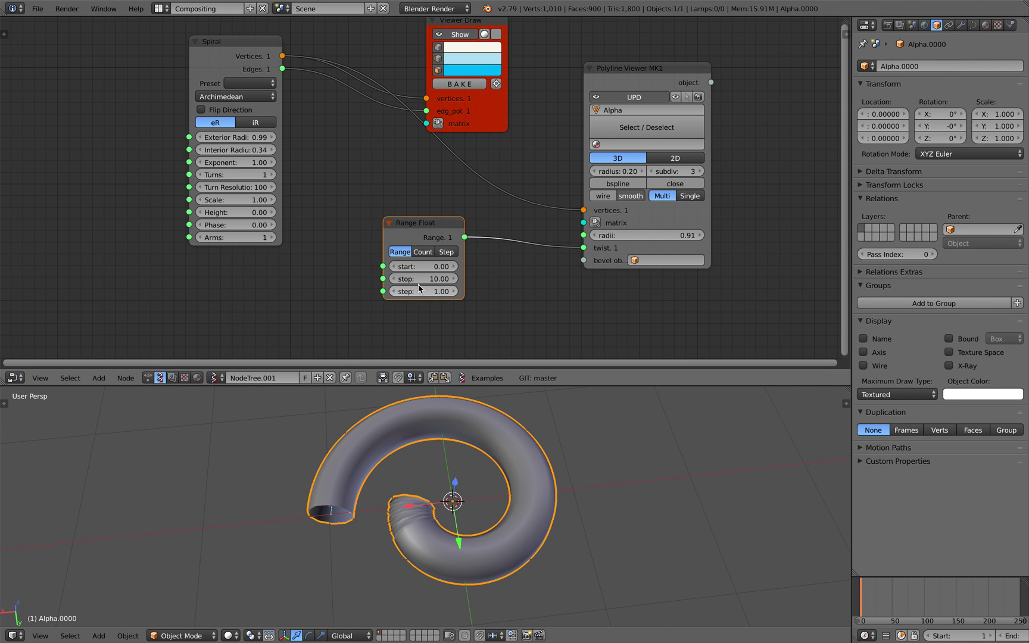
drag(423, 278, 423, 291)
middle_drag(465, 428, 466, 476)
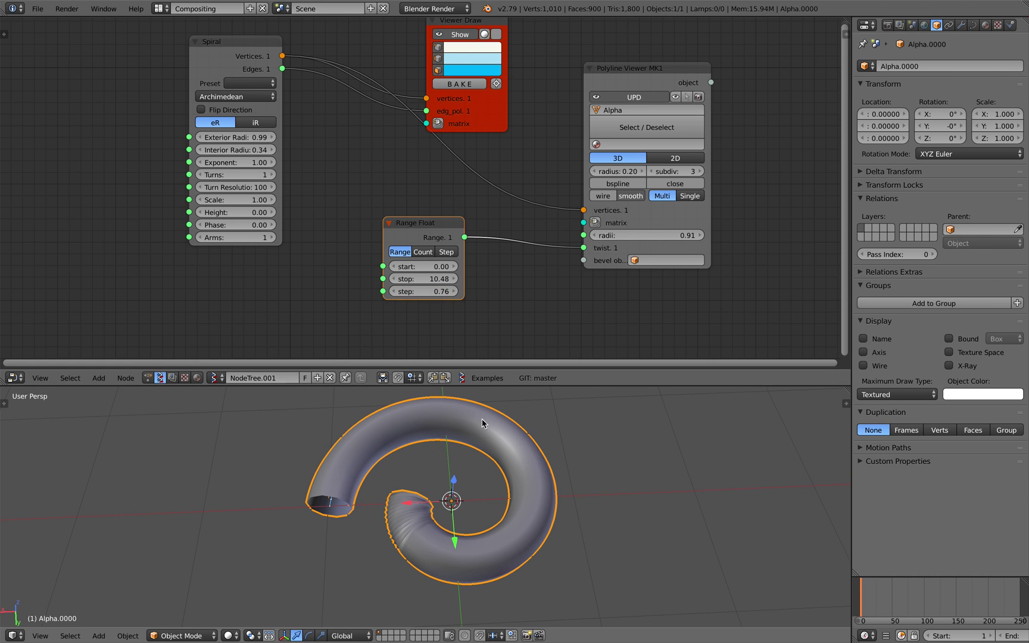
middle_drag(482, 422, 407, 463)
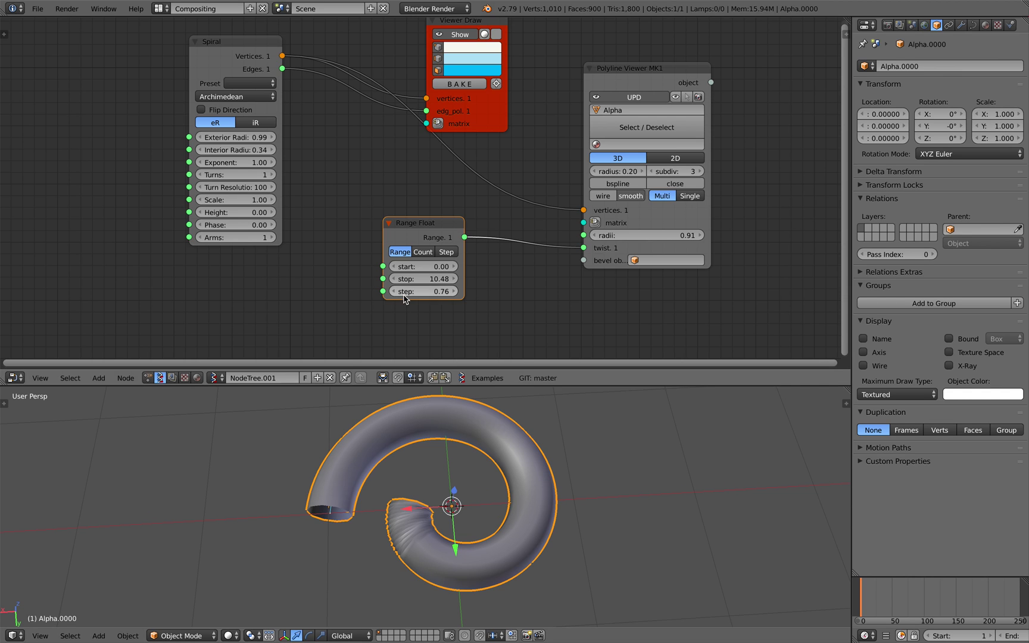
Step: Switch the Range Float node to Count mode and move it closer to the Polyline Viewer MK1 node
middle_drag(430, 271, 436, 269)
drag(427, 234, 479, 233)
click(443, 246)
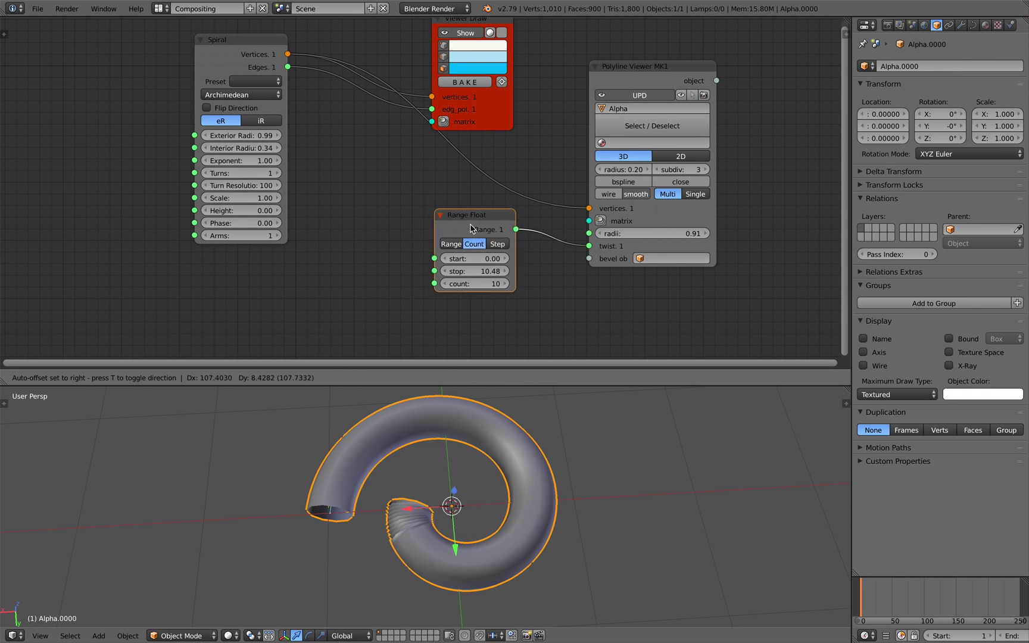
Step: Make room beside the Spiral node and add a List Length node between it and the Range Float node
drag(251, 79, 208, 72)
key(alt+space)
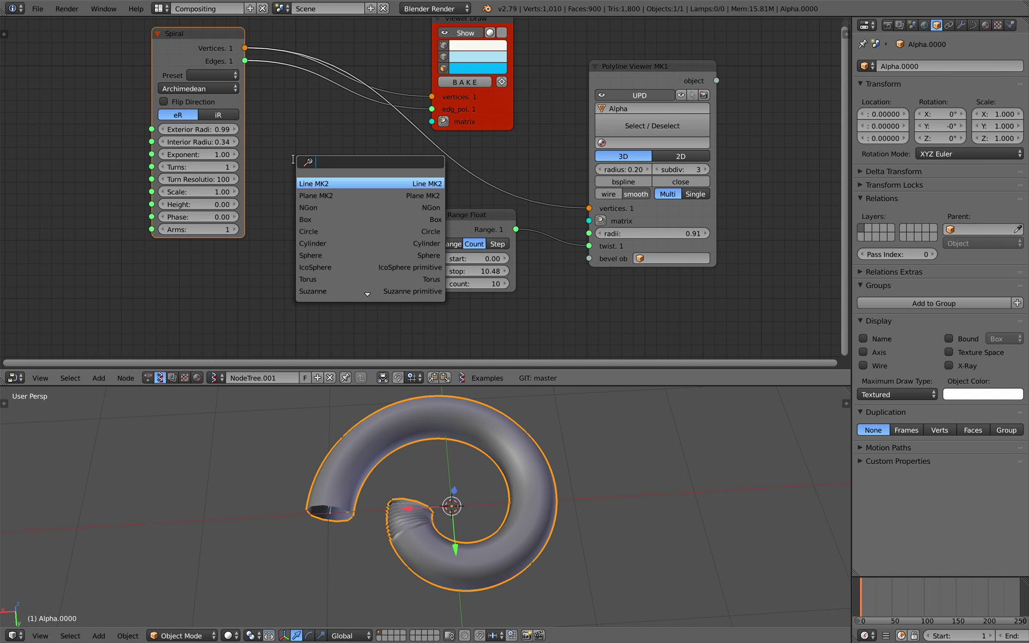
text(list len)
key(Return)
click(294, 163)
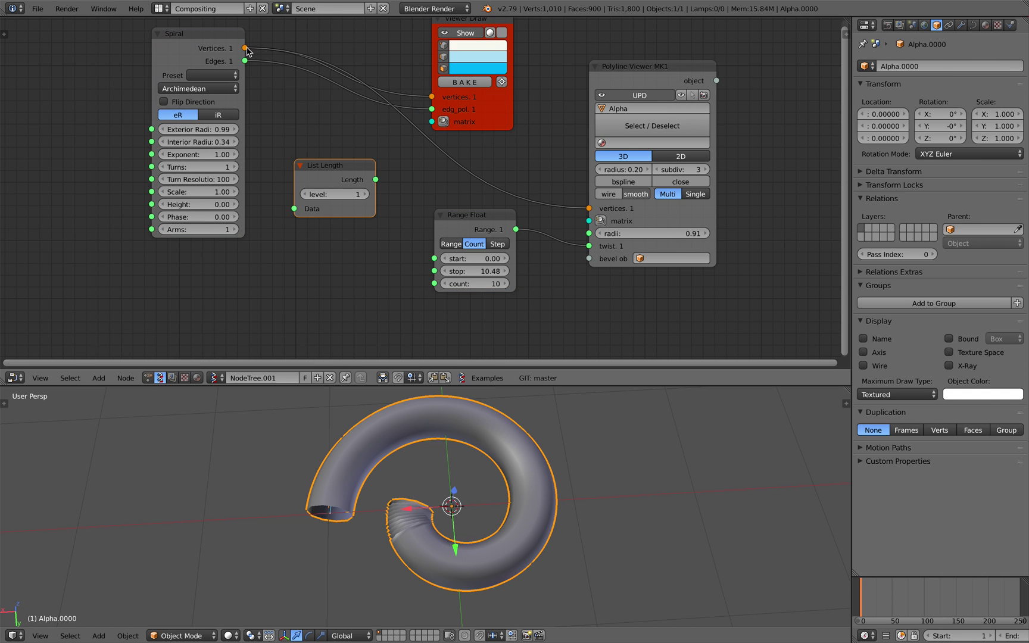
Step: Link the Spiral's Vertices through List Length to the Range Float count with stop at 25.42, and save over the existing file
drag(246, 48, 388, 227)
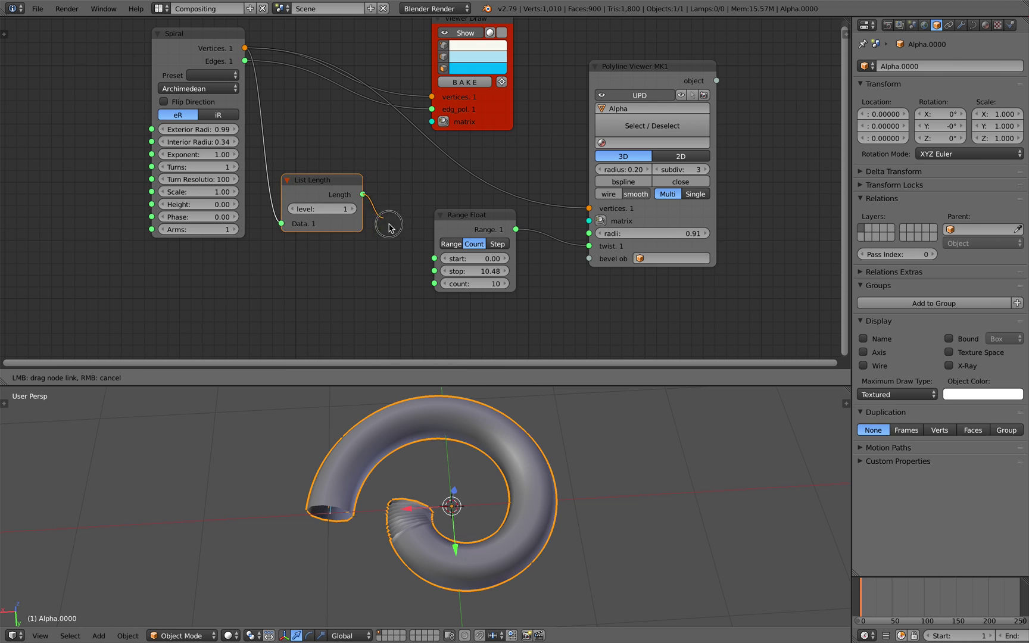
drag(429, 283, 523, 271)
middle_drag(523, 494, 522, 459)
key(ctrl+s)
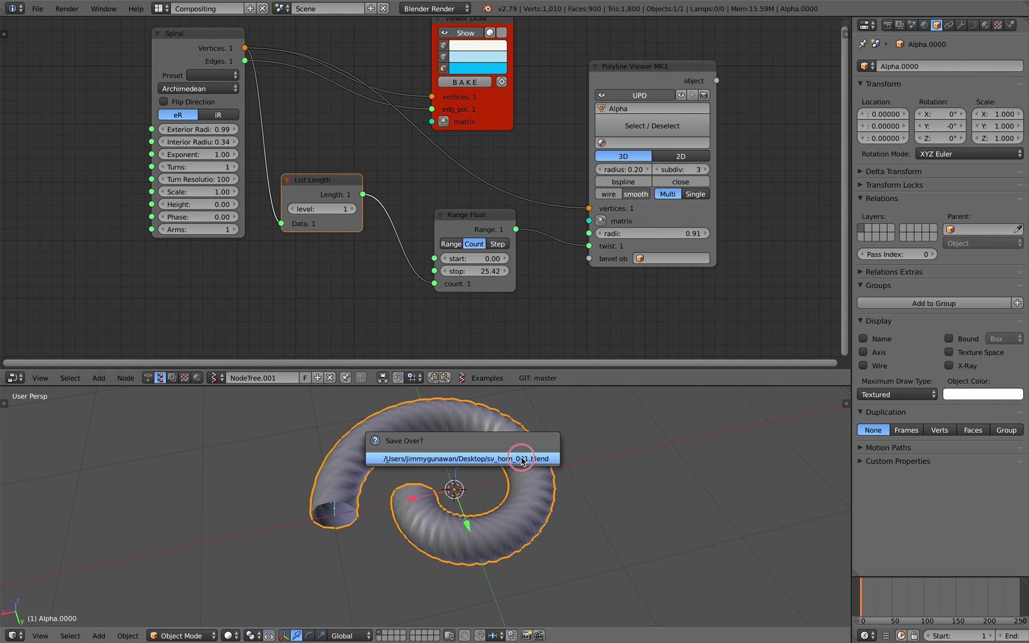
click(522, 459)
Step: Reposition the Polyline Viewer MK1 and Range Float nodes and set the viewer's radii to 0.94
drag(651, 217, 669, 197)
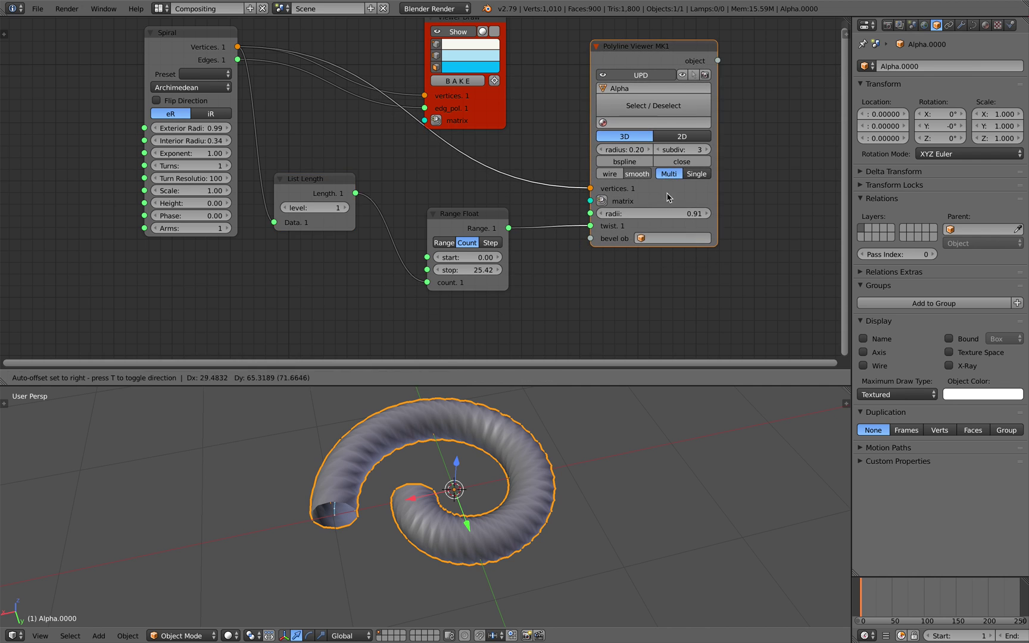
drag(495, 218, 494, 229)
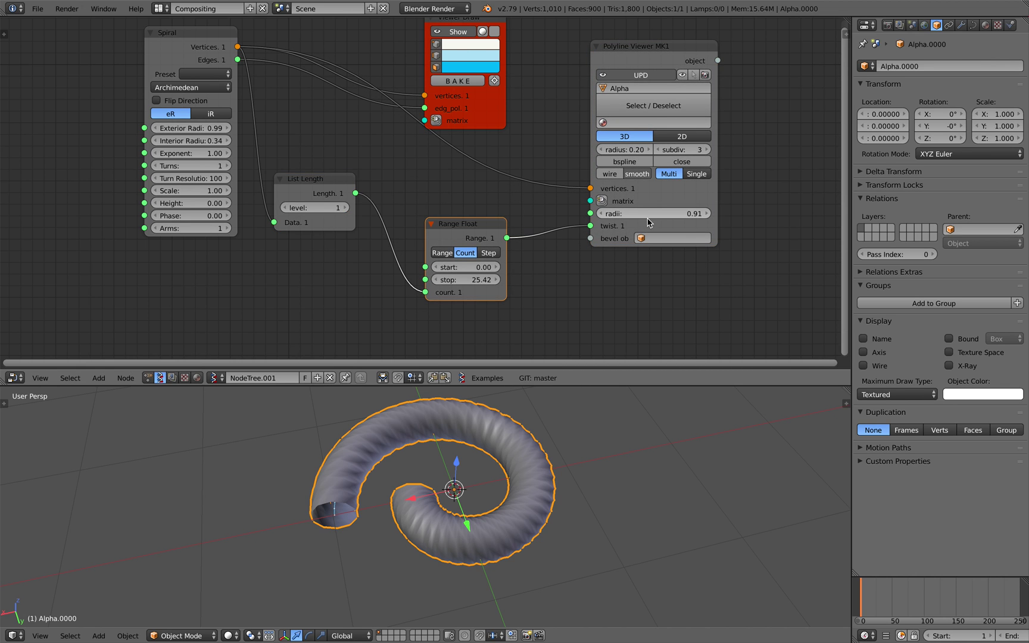
drag(649, 215, 697, 180)
middle_drag(631, 216, 601, 195)
Step: Move the Range Float node down and place a duplicate of it directly above
key(shift+a)
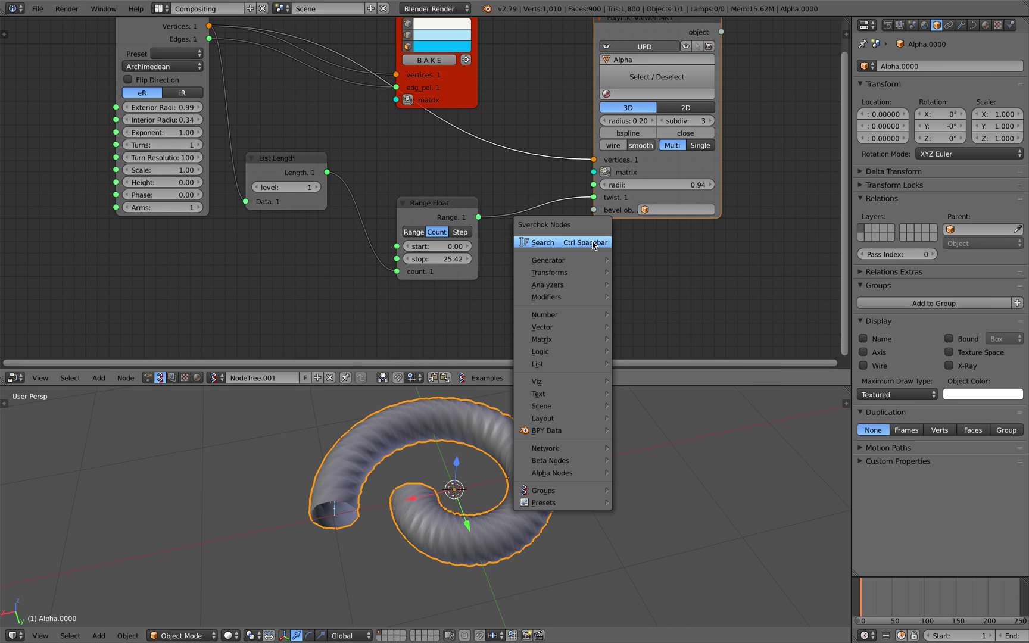
click(594, 242)
drag(446, 212, 445, 259)
key(shift+d)
click(437, 169)
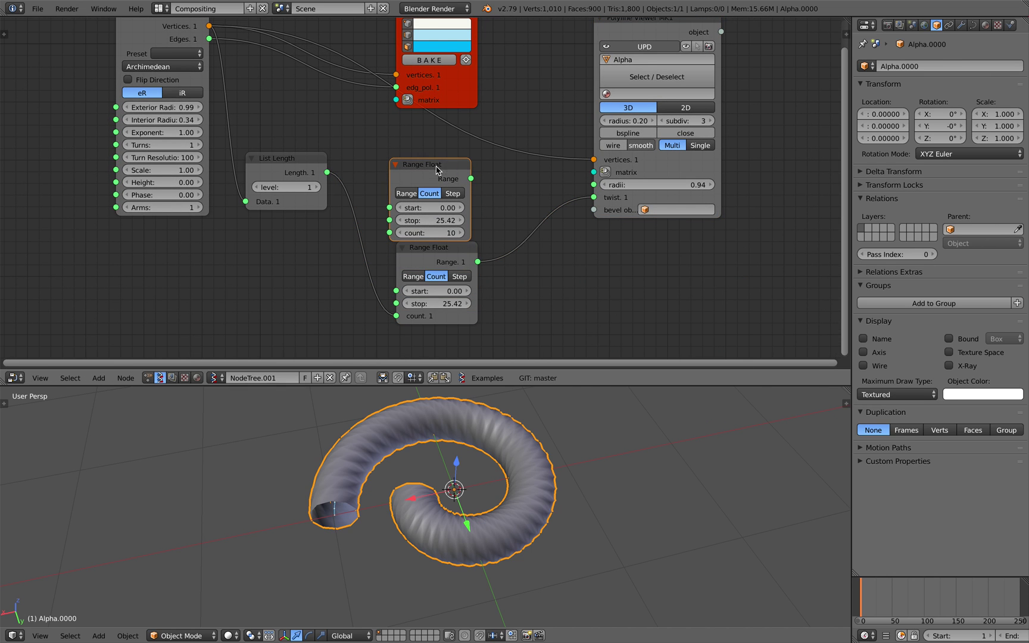
Step: Connect List Length to the duplicated Range Float's count and its Range output to the Polyline Viewer MK1 radii input
drag(327, 172, 389, 232)
drag(472, 179, 593, 185)
scroll(563, 480, down, 6)
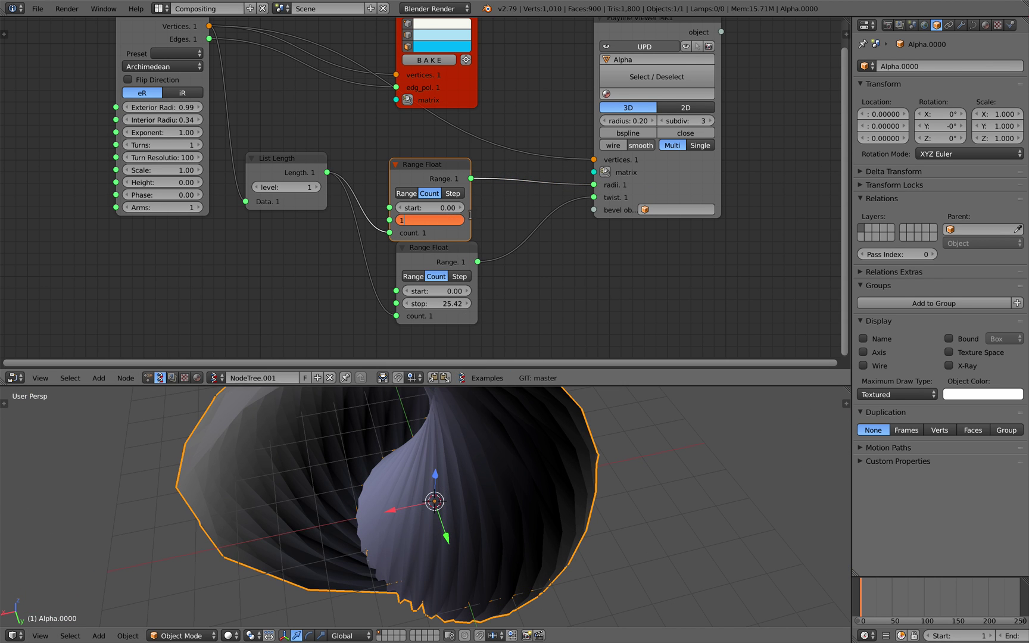
Step: Set the stop of the Range Float driving the radii to 1, raise it to 1.94, and reset its start to 0
text(1)
key(Return)
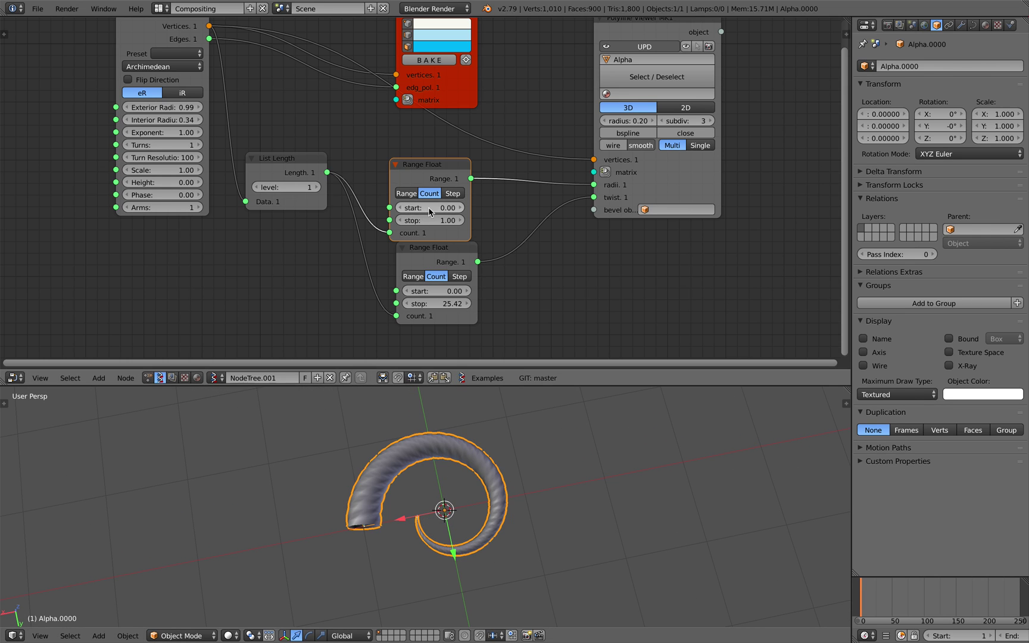
drag(430, 221, 462, 220)
drag(430, 208, 442, 214)
text(0)
key(Return)
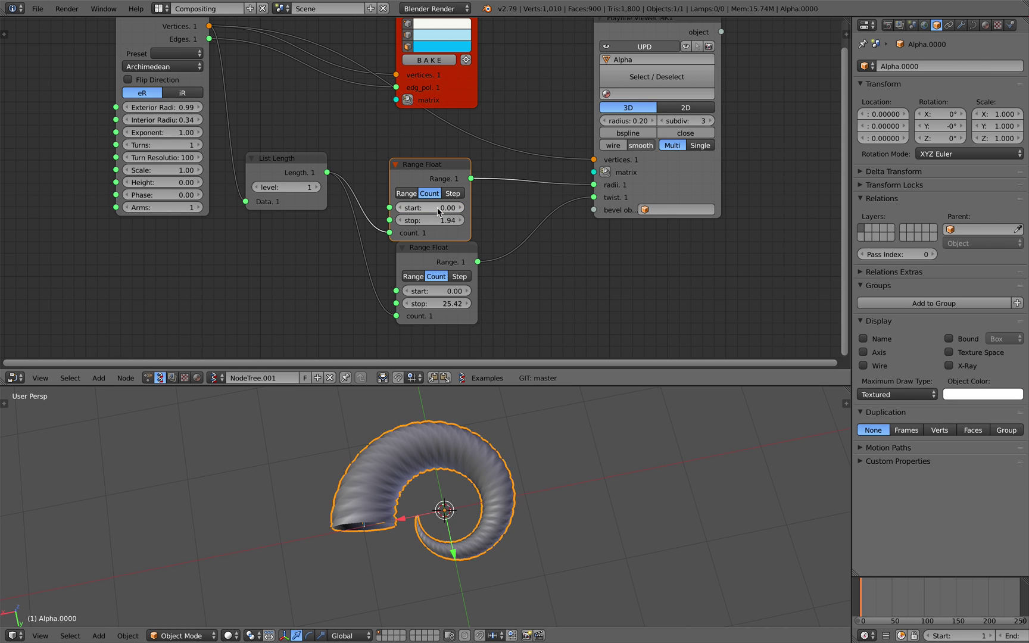
scroll(506, 469, up, 4)
middle_drag(505, 468, 472, 467)
scroll(494, 442, down, 4)
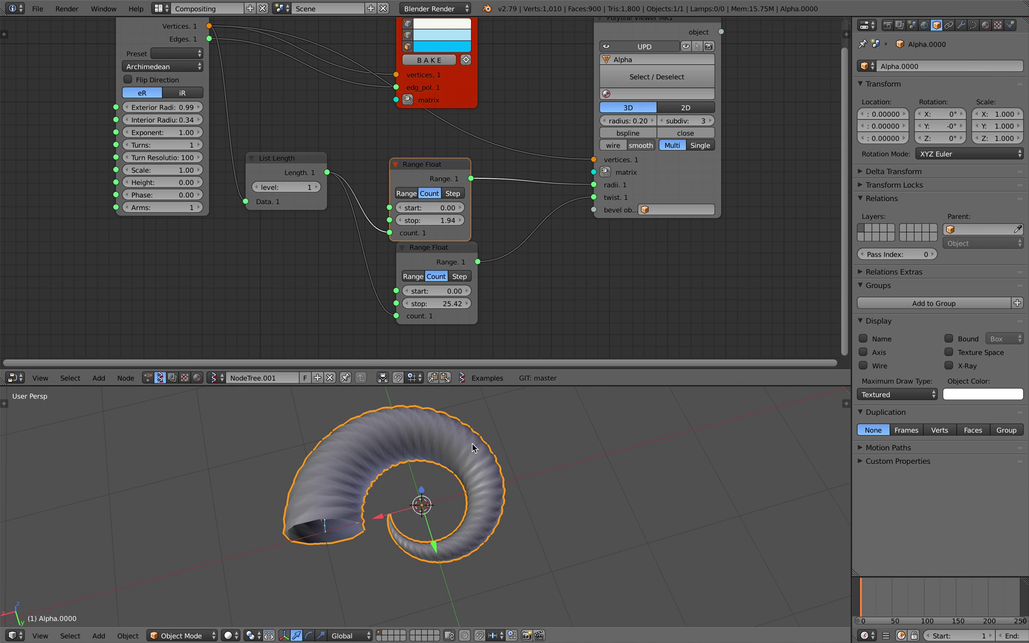
Step: Set the stop of the Range Float driving the twist to 25.60 and save over the existing file
middle_drag(539, 260, 468, 274)
mouse_move(366, 317)
mouse_down()
mouse_move(384, 317)
mouse_move(325, 316)
mouse_move(398, 317)
mouse_move(371, 309)
mouse_move(378, 317)
mouse_up()
mouse_move(416, 452)
middle_down()
mouse_move(416, 482)
mouse_move(373, 484)
mouse_move(414, 471)
middle_up()
key(ctrl+s)
click(374, 460)
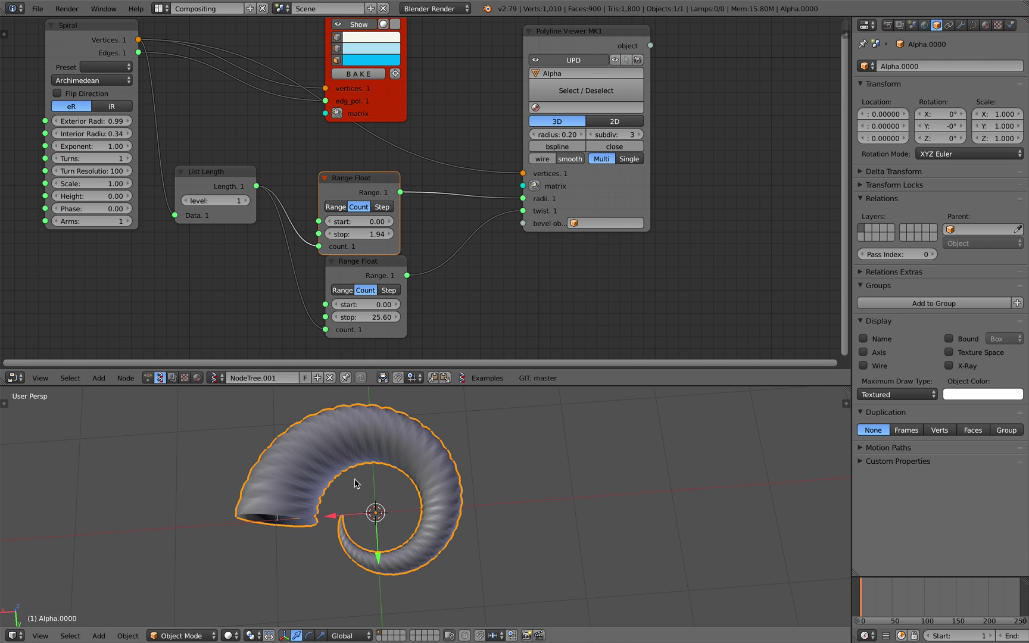
Step: Duplicate the horn object beside the original and convert the copy to a mesh
key(shift+d)
click(547, 458)
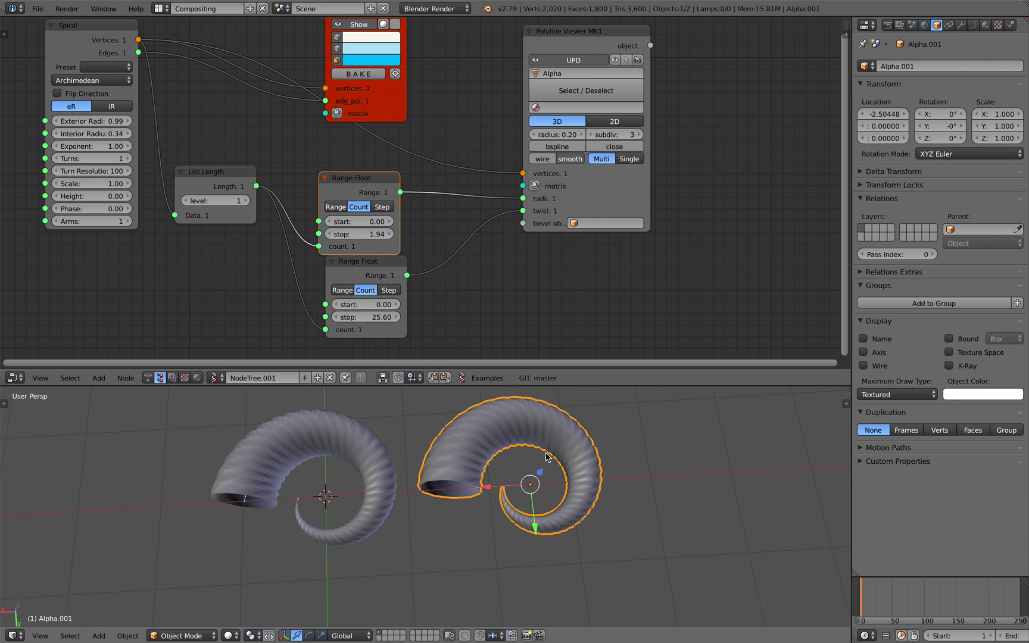
key(space)
text(conv)
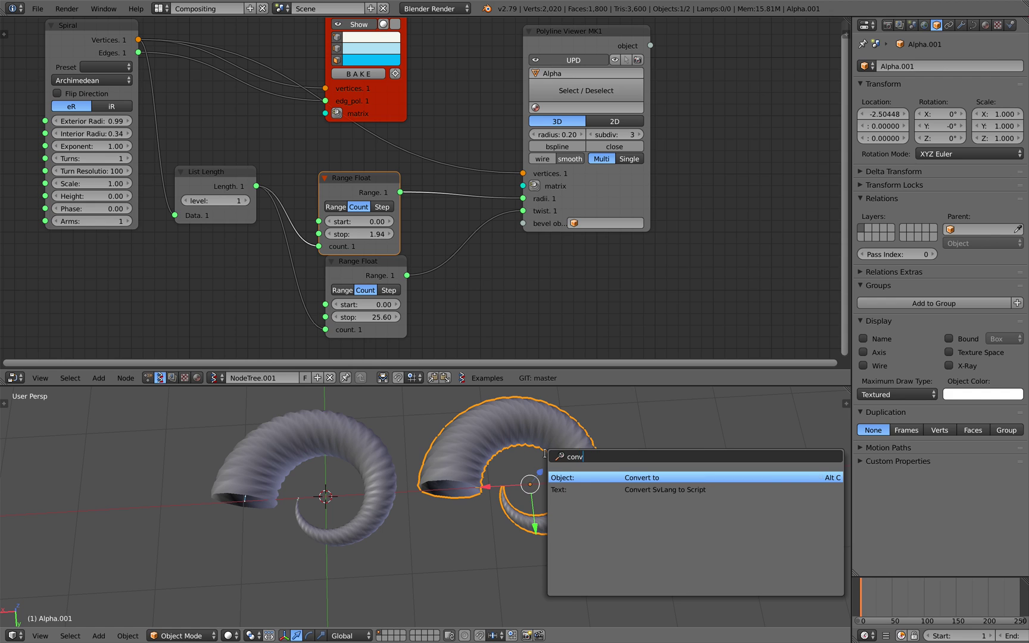
key(Return)
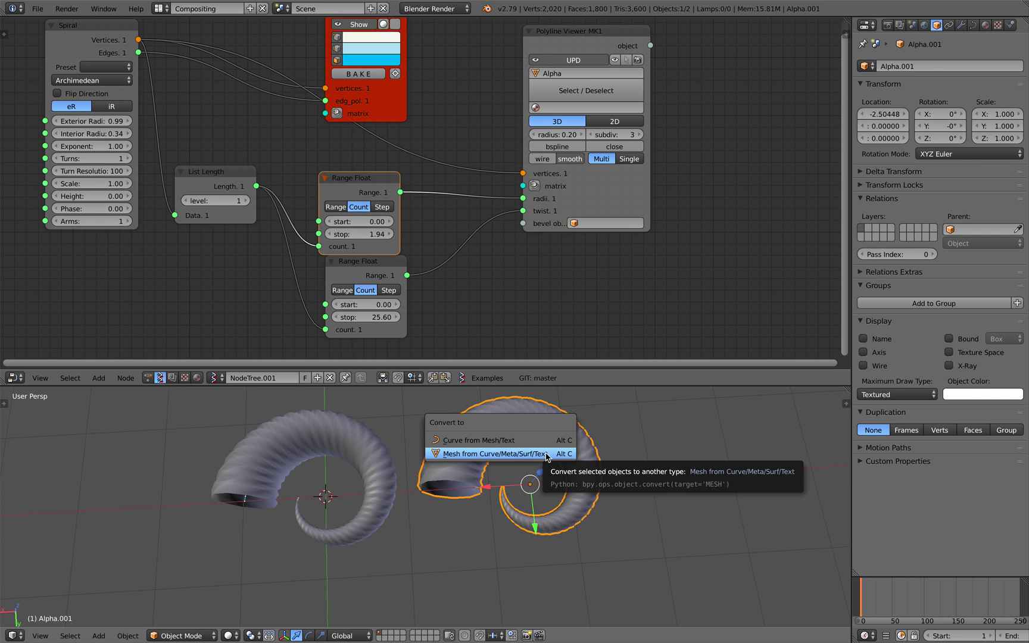
click(546, 457)
scroll(563, 451, up, 1)
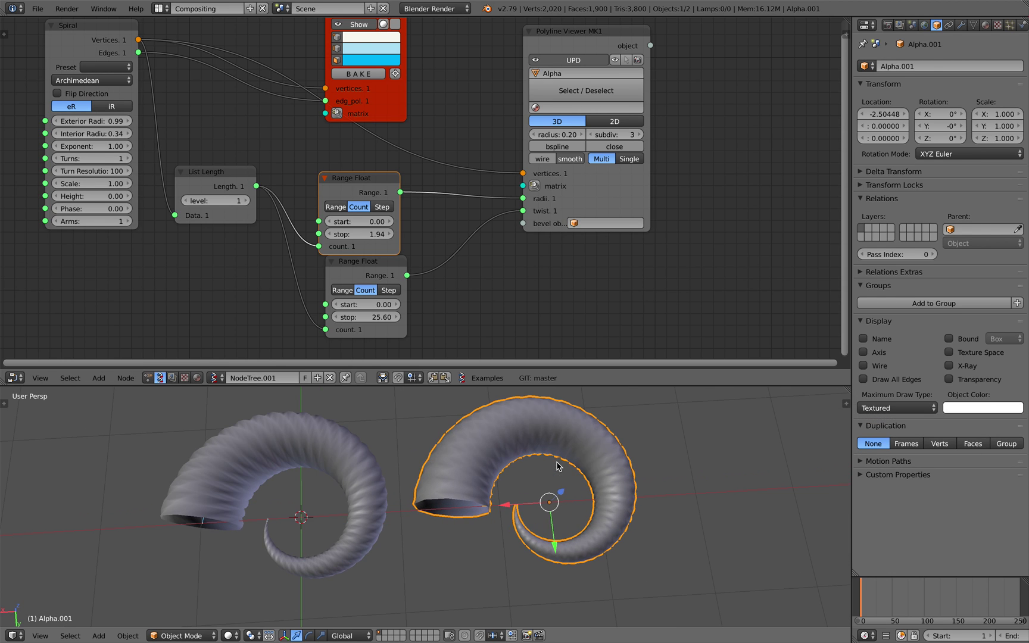
Step: Enlarge the 3D view area and add an Edge Split modifier to the mesh copy of the horn
drag(597, 387, 608, 331)
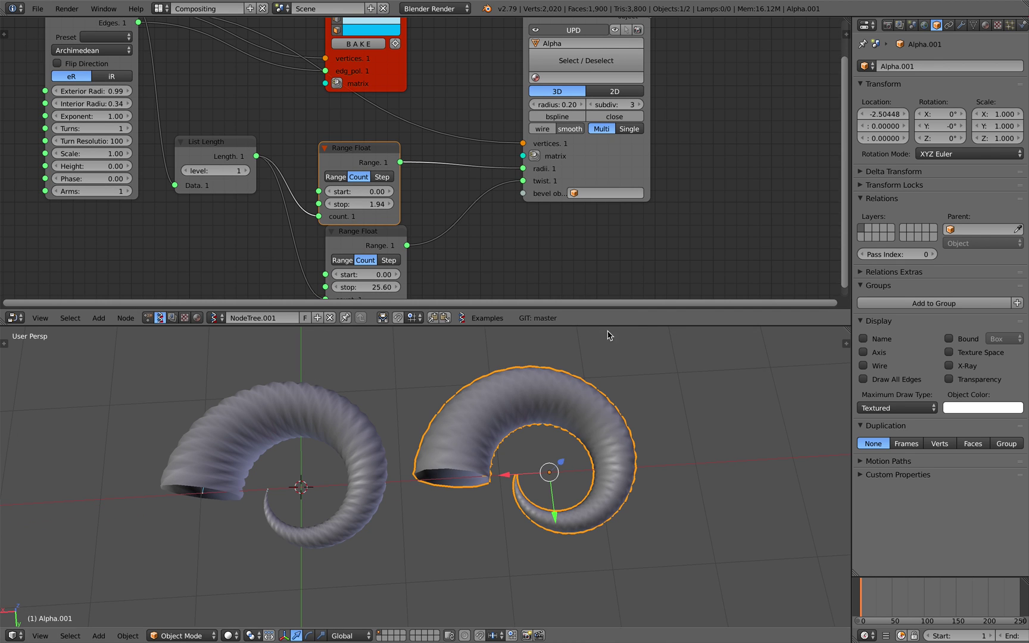
middle_drag(609, 334, 655, 367)
click(960, 26)
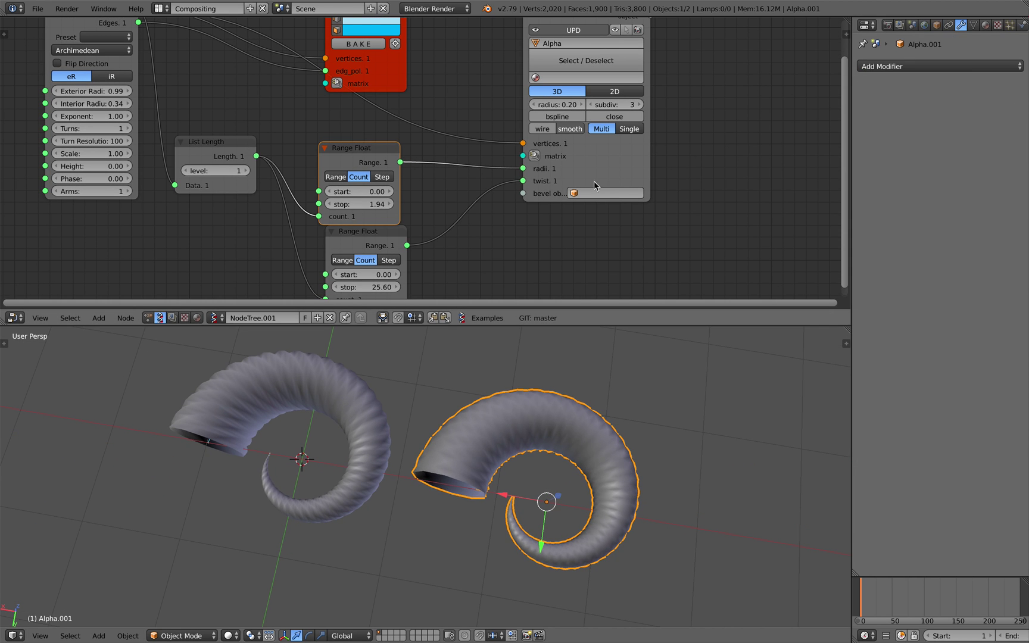
key(Home)
middle_drag(669, 377, 679, 372)
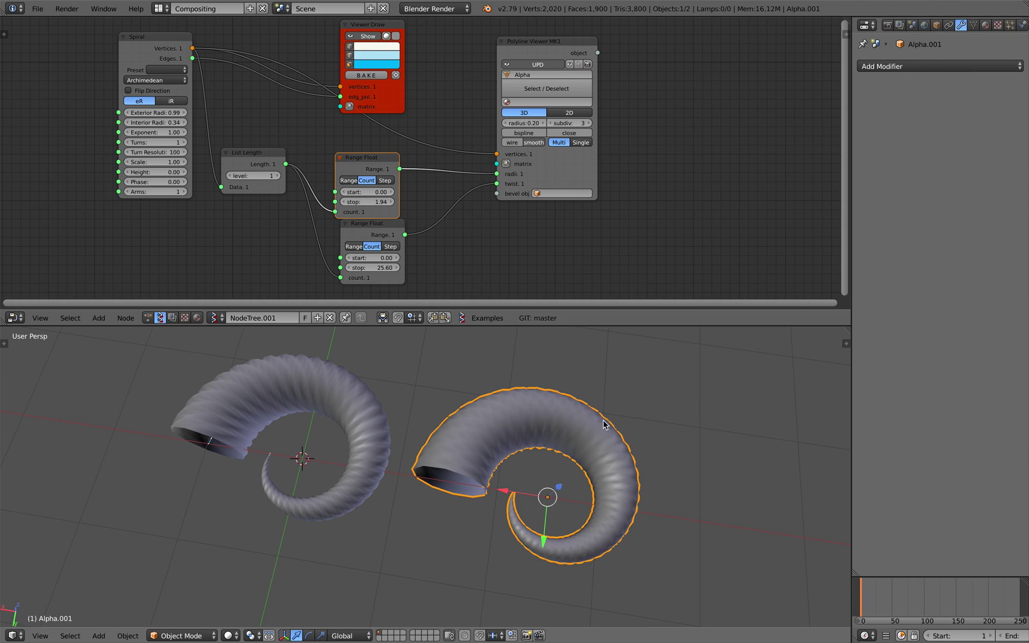
click(899, 66)
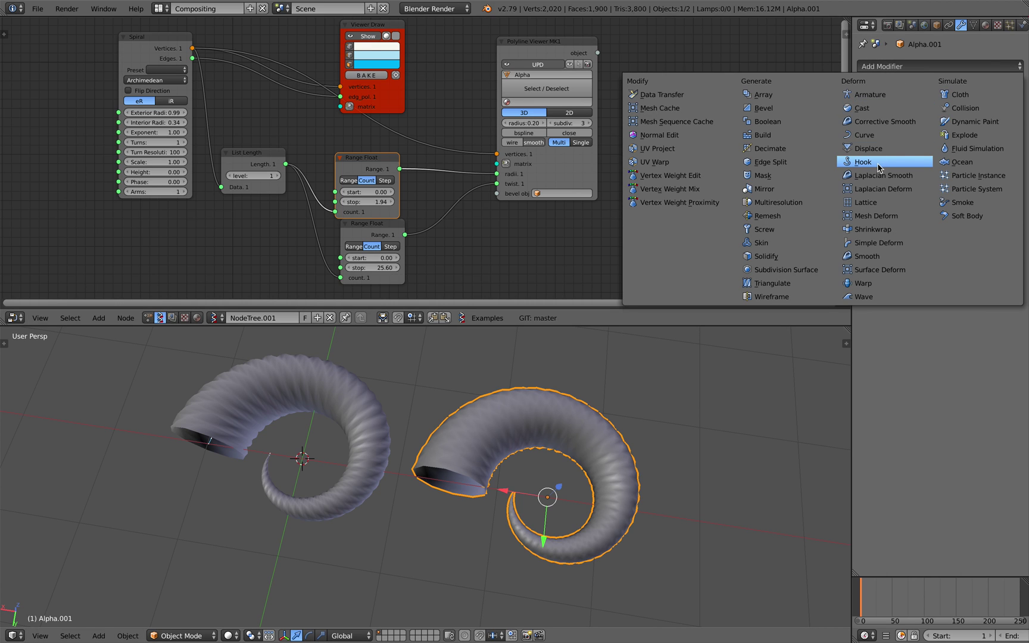
click(808, 163)
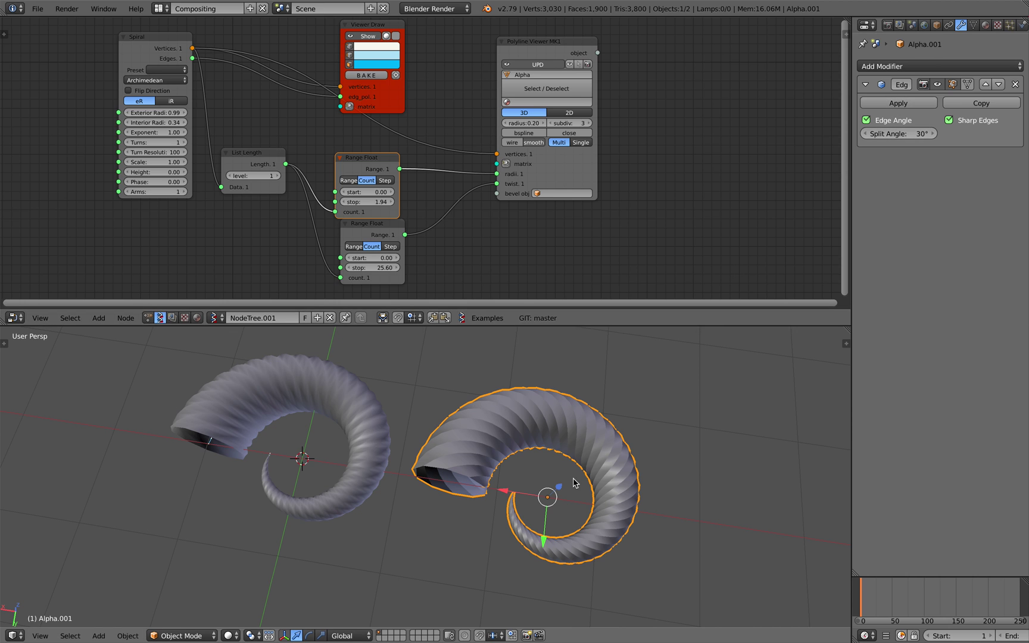
Step: Replace the mesh horn copy's Edge Split modifier with a Bevel and a Subdivision Surface modifier, then deselect the copy
scroll(566, 473, up, 4)
middle_drag(566, 472, 564, 414)
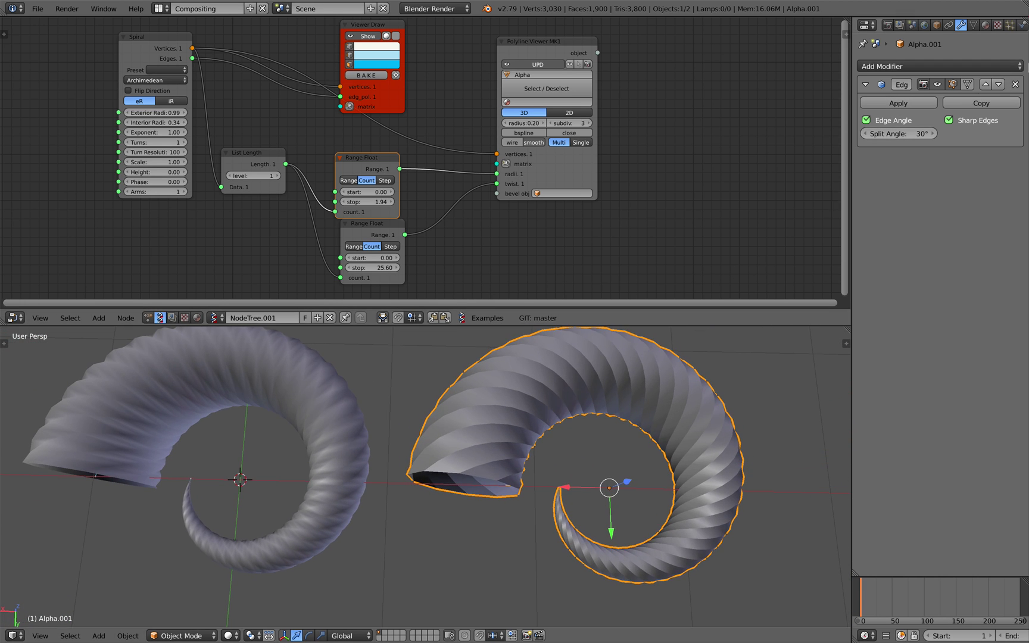
click(1016, 84)
click(956, 66)
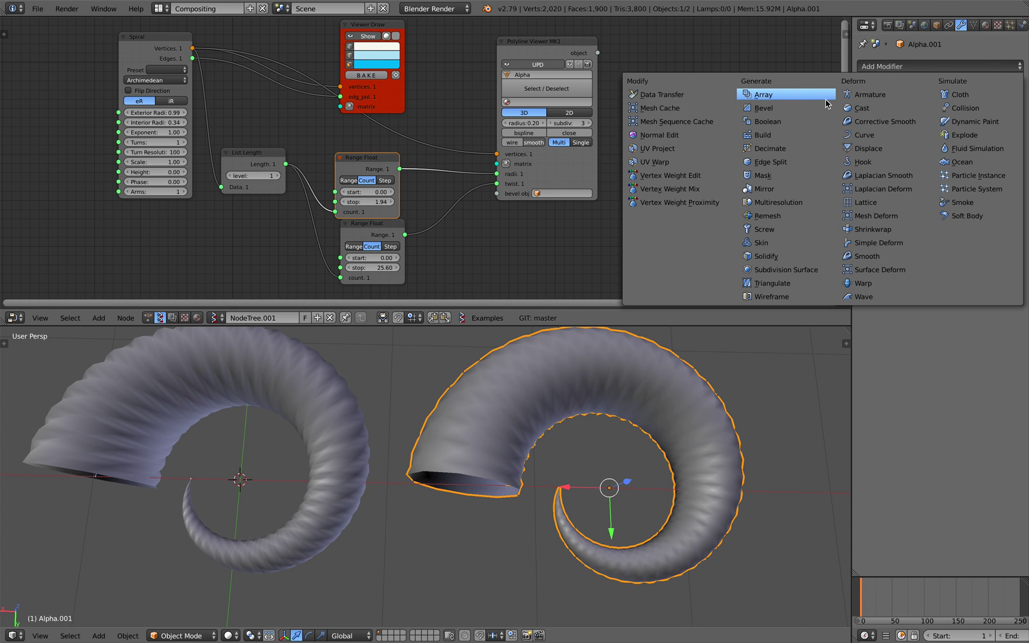
click(811, 109)
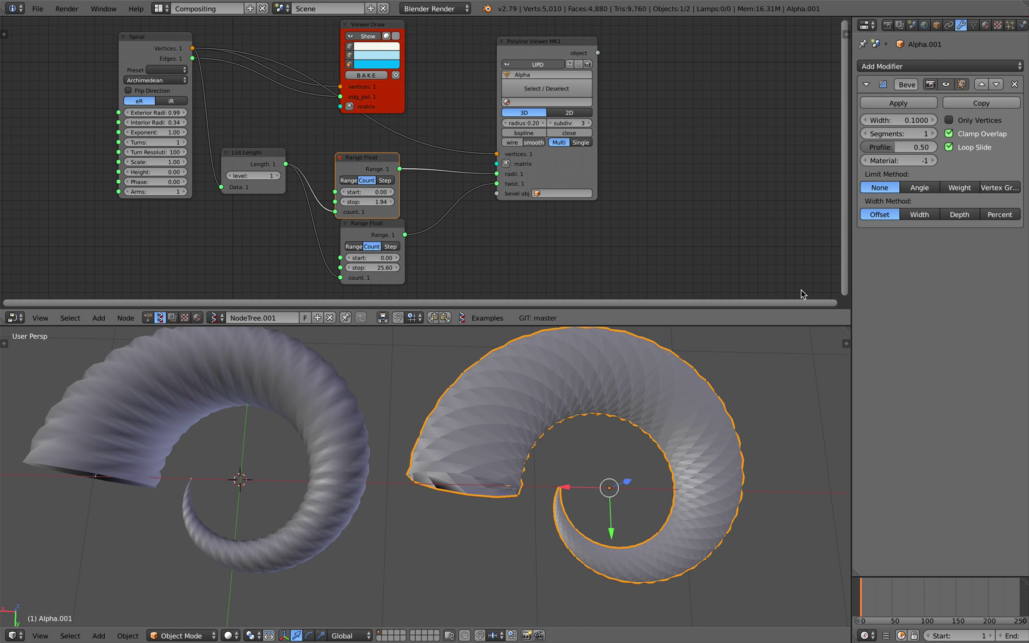
click(905, 66)
click(787, 270)
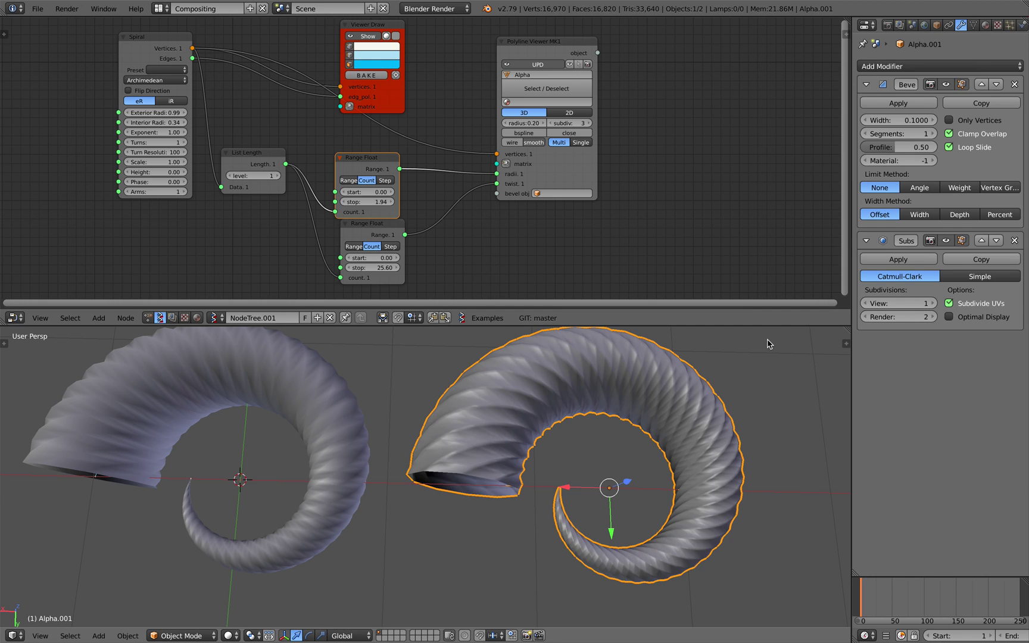
middle_drag(687, 418, 714, 369)
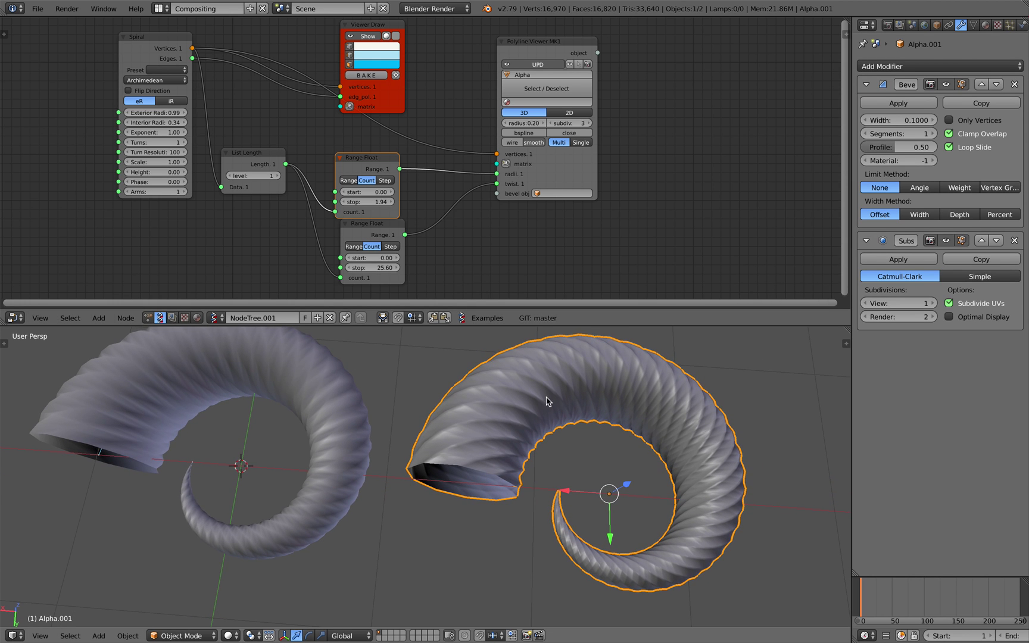
mouse_move(547, 401)
middle_down()
mouse_move(554, 425)
mouse_move(552, 403)
mouse_move(566, 408)
middle_up()
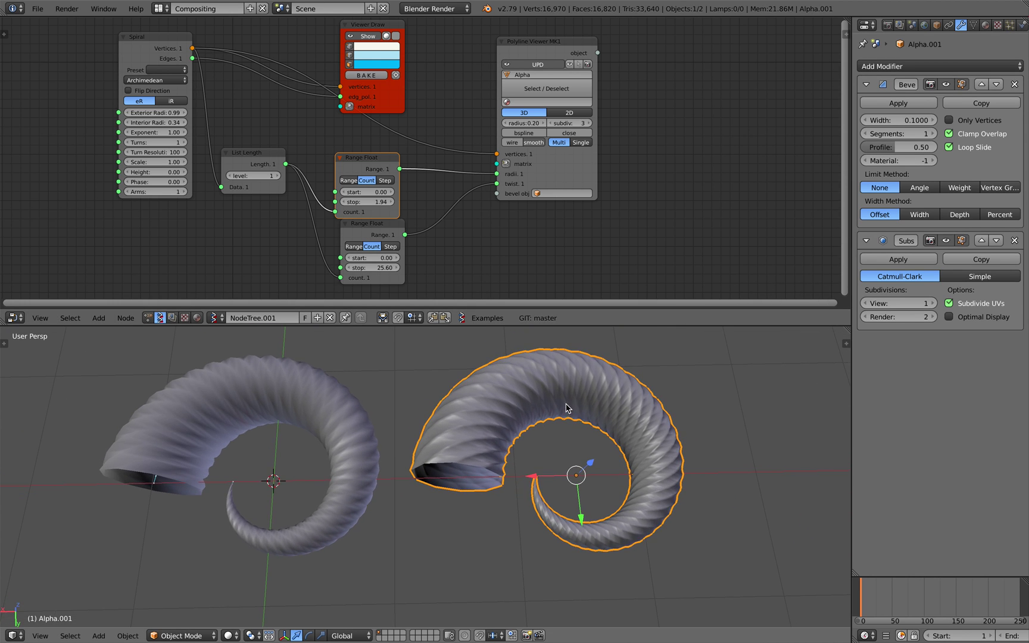
mouse_move(639, 403)
middle_down()
mouse_move(646, 430)
mouse_move(643, 415)
mouse_move(657, 403)
middle_up()
key(a)
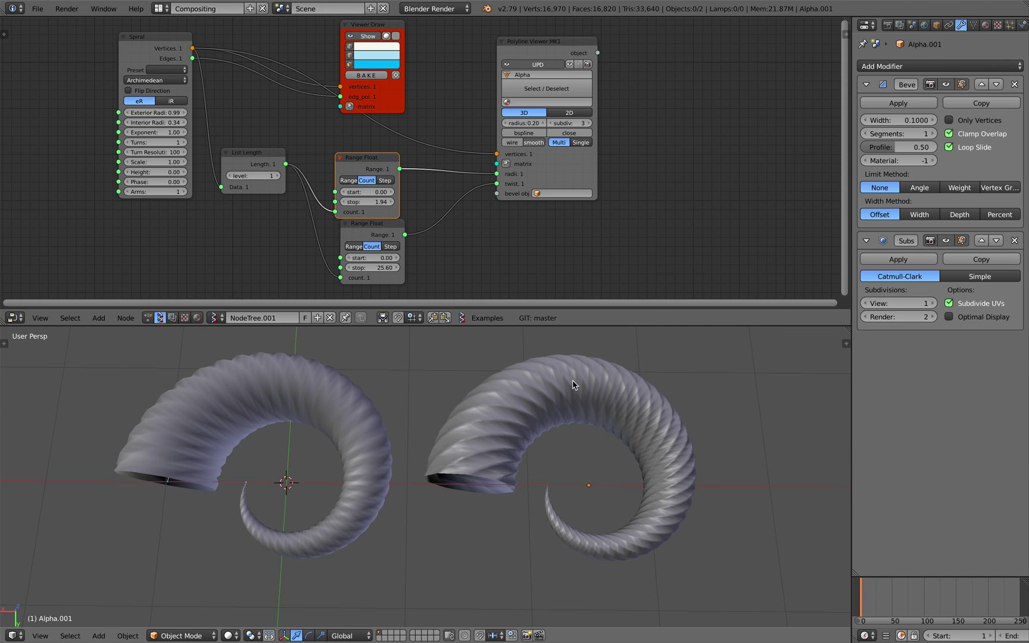
Step: Give the Sverchok node tree a fake user and rename it Procedural_Horn
click(305, 317)
click(290, 317)
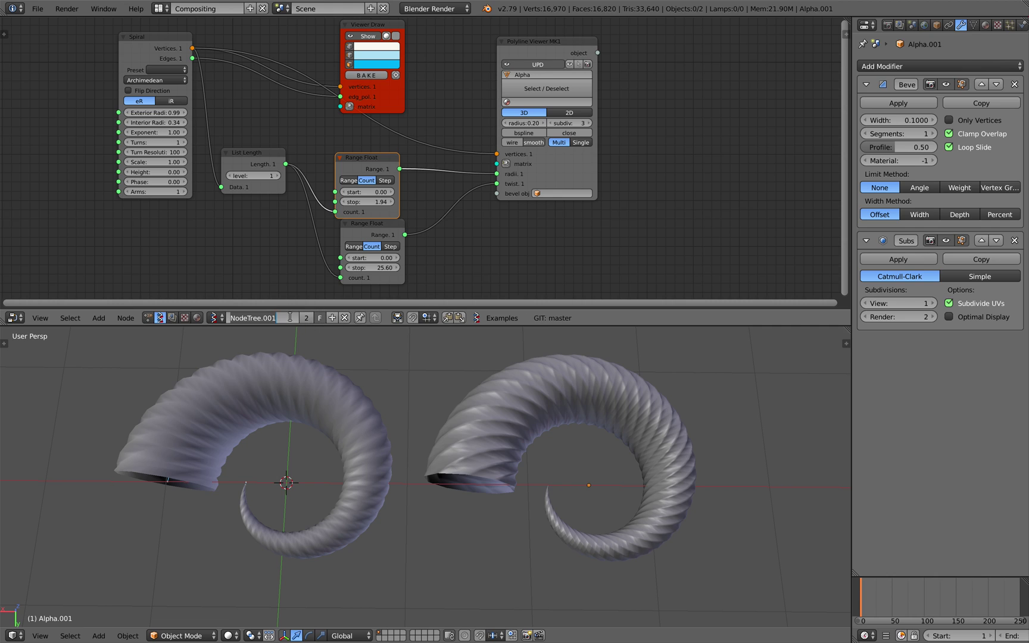
text(Procedural_Horn)
key(Return)
Step: Open the recent file AN_horn_croissant_002.blend
click(37, 8)
mouse_move(86, 47)
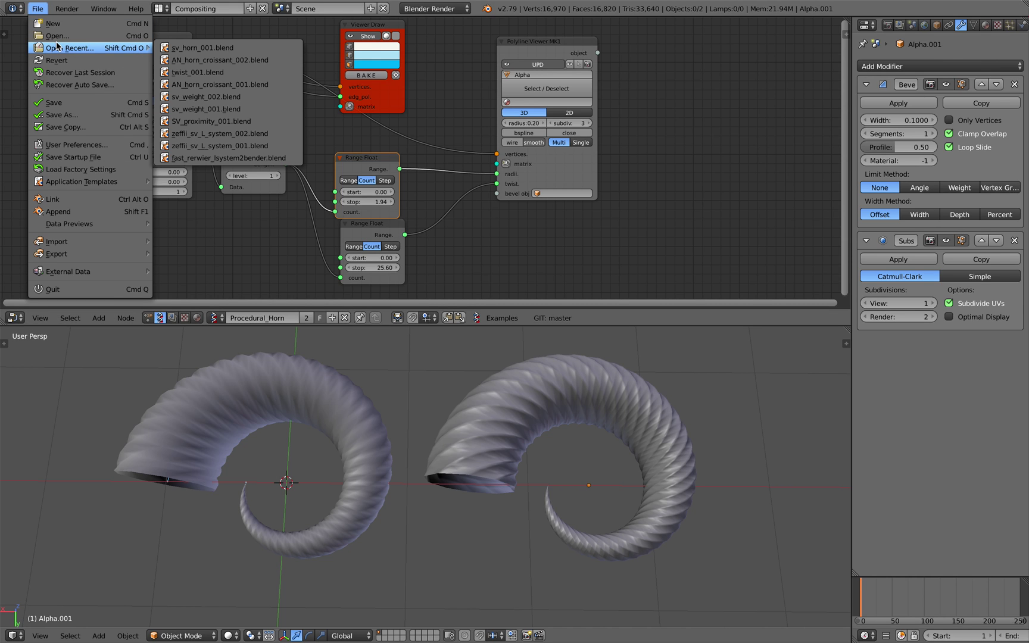
click(191, 61)
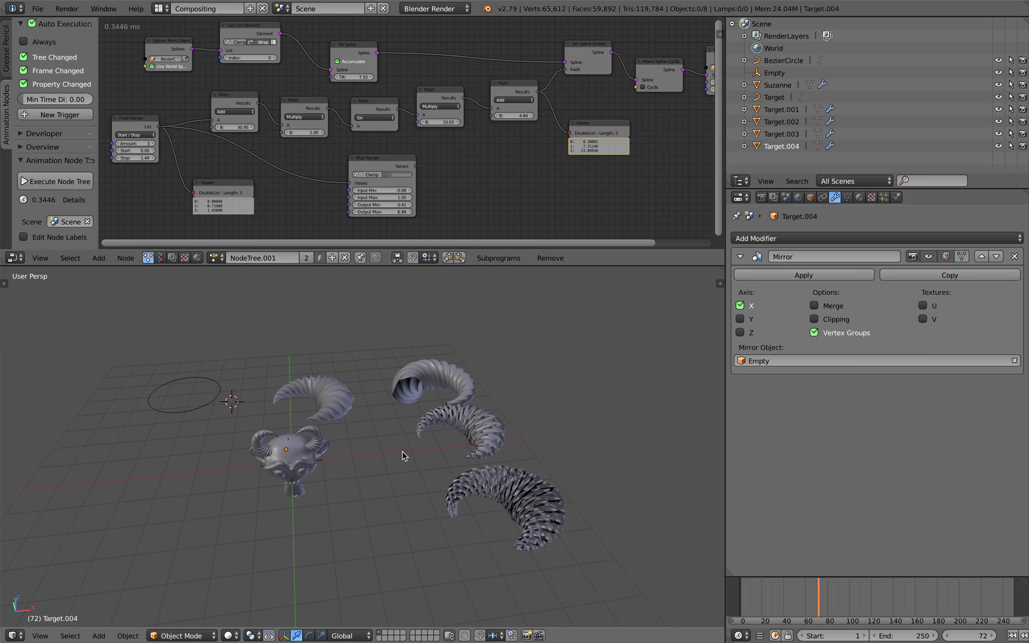
Step: Examine the horned Suzanne head and the horn variants beside it, selecting individual horns to compare their modifiers
scroll(409, 436, up, 8)
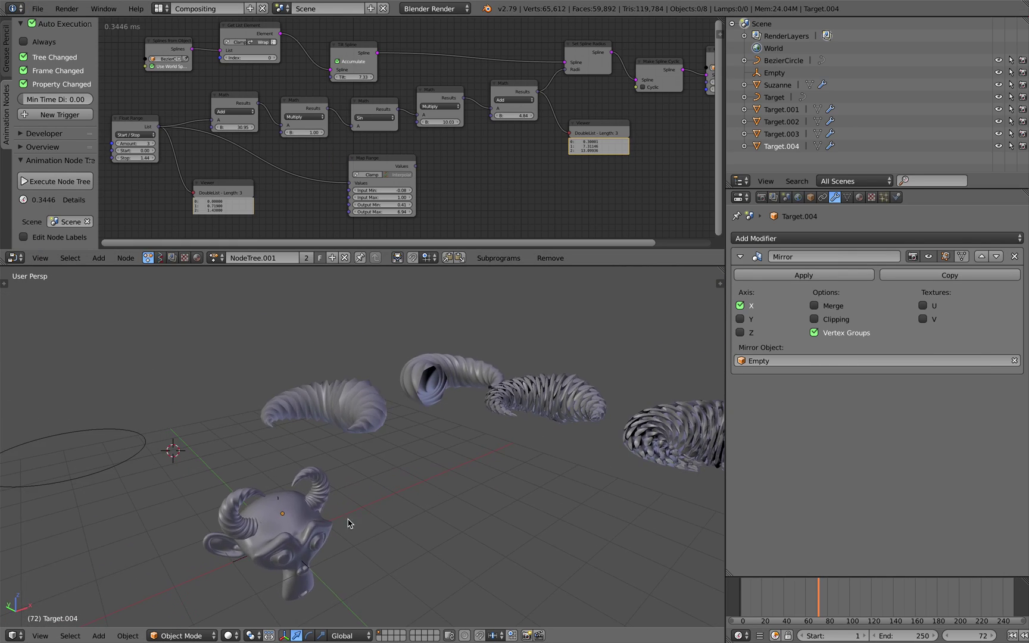
mouse_move(303, 466)
middle_down()
mouse_move(443, 490)
mouse_move(305, 468)
middle_up()
middle_drag(332, 421, 354, 413)
right_click(298, 429)
mouse_move(429, 404)
middle_down()
mouse_move(338, 407)
mouse_move(343, 394)
mouse_move(453, 397)
mouse_move(436, 381)
mouse_move(452, 404)
mouse_move(418, 380)
mouse_move(455, 383)
mouse_move(433, 414)
middle_up()
right_click(439, 395)
key(a)
scroll(446, 399, up, 2)
scroll(452, 401, up, 1)
scroll(433, 379, down, 2)
right_click(444, 412)
scroll(443, 411, up, 3)
key(a)
middle_drag(423, 372, 427, 399)
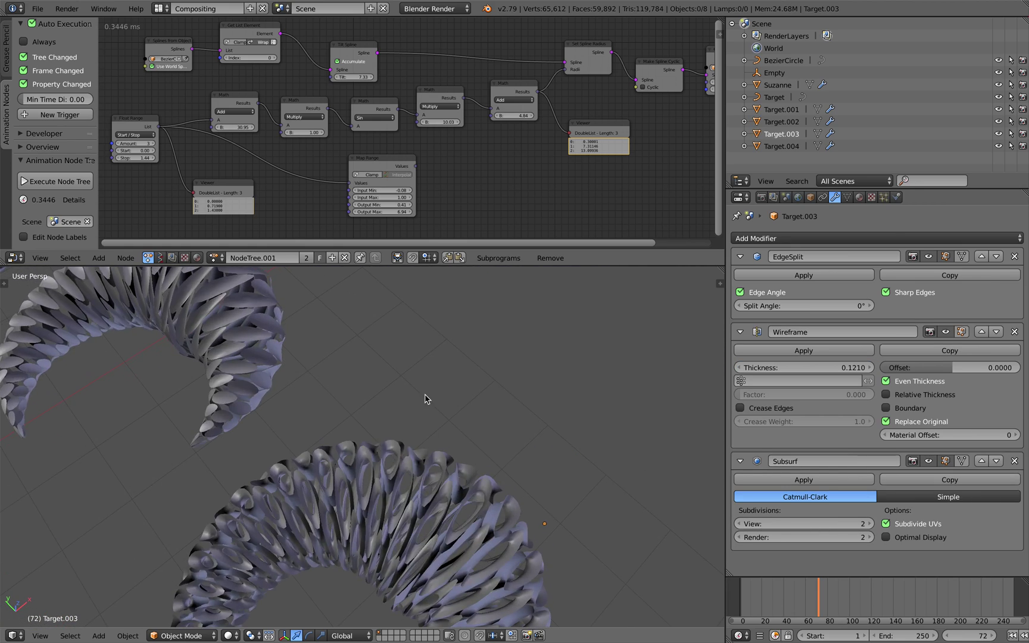
scroll(424, 402, up, 4)
scroll(390, 452, down, 2)
shift+middle_drag(386, 431, 460, 414)
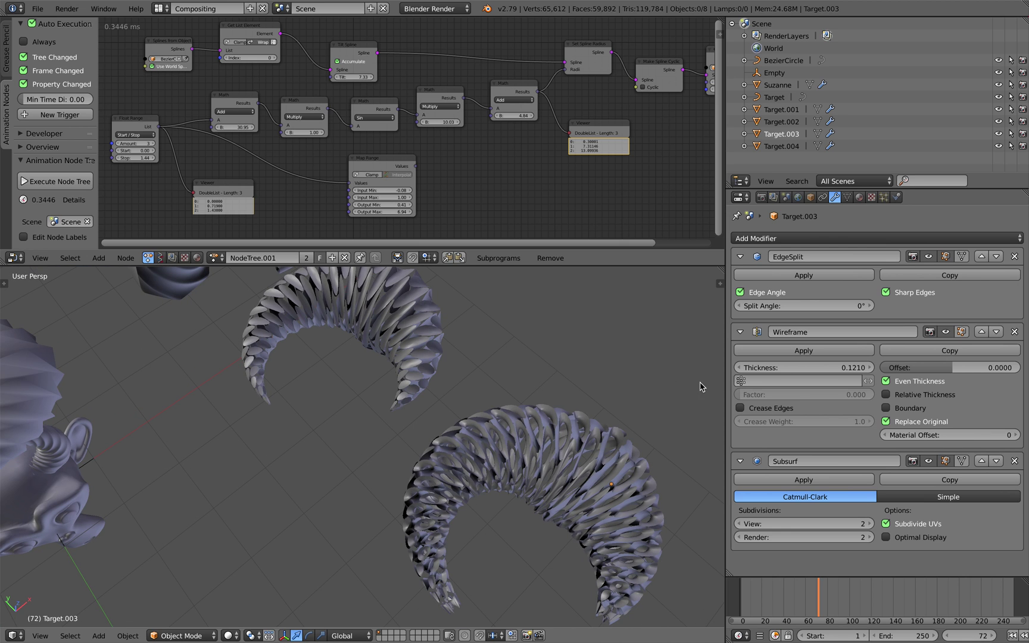
Step: Widen the 3D view and make the BezierCircle curve the active object, leaving nothing selected
drag(726, 381, 768, 381)
scroll(508, 386, down, 5)
shift+middle_drag(370, 387, 510, 412)
shift+middle_drag(340, 390, 466, 400)
right_click(282, 430)
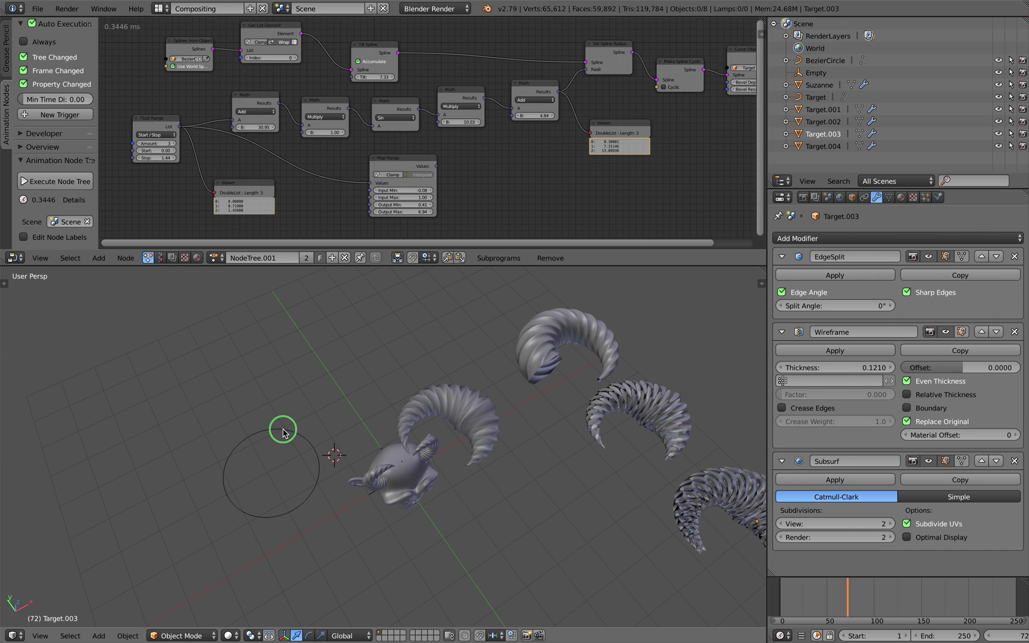
middle_drag(282, 428, 277, 421)
key(a)
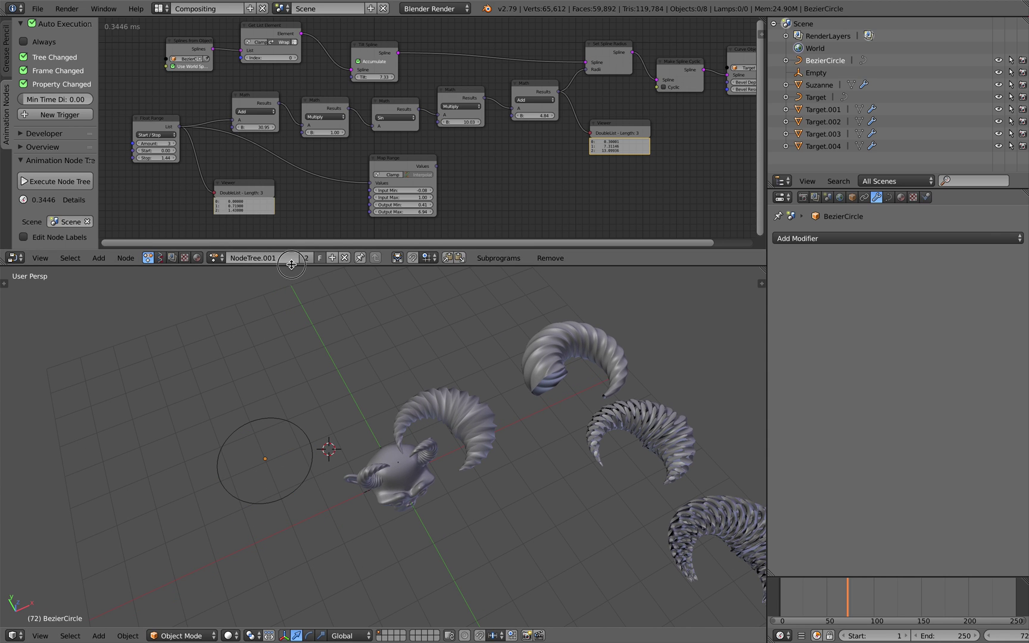
Step: Enlarge the node editor and spread out the Splines from Object, Get List Element and Tilt Spline nodes
drag(291, 267, 292, 349)
scroll(286, 253, up, 2)
drag(191, 82, 179, 77)
middle_drag(188, 80, 291, 99)
scroll(293, 100, up, 1)
drag(221, 105, 193, 106)
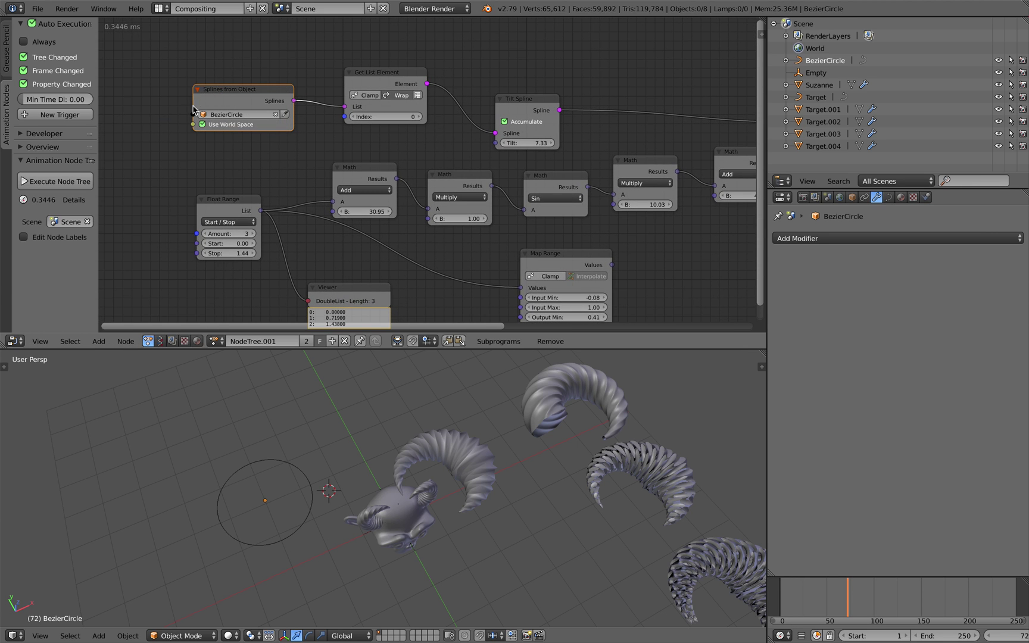
middle_drag(235, 94, 218, 84)
drag(217, 82, 193, 87)
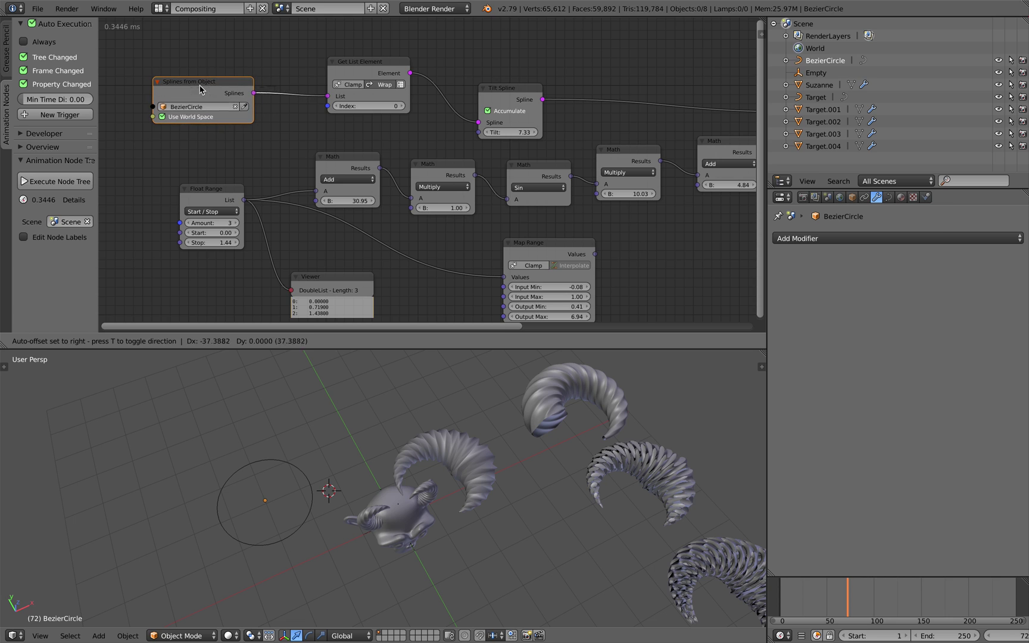
drag(339, 68, 319, 75)
drag(225, 85, 212, 77)
drag(333, 77, 308, 65)
drag(488, 92, 468, 82)
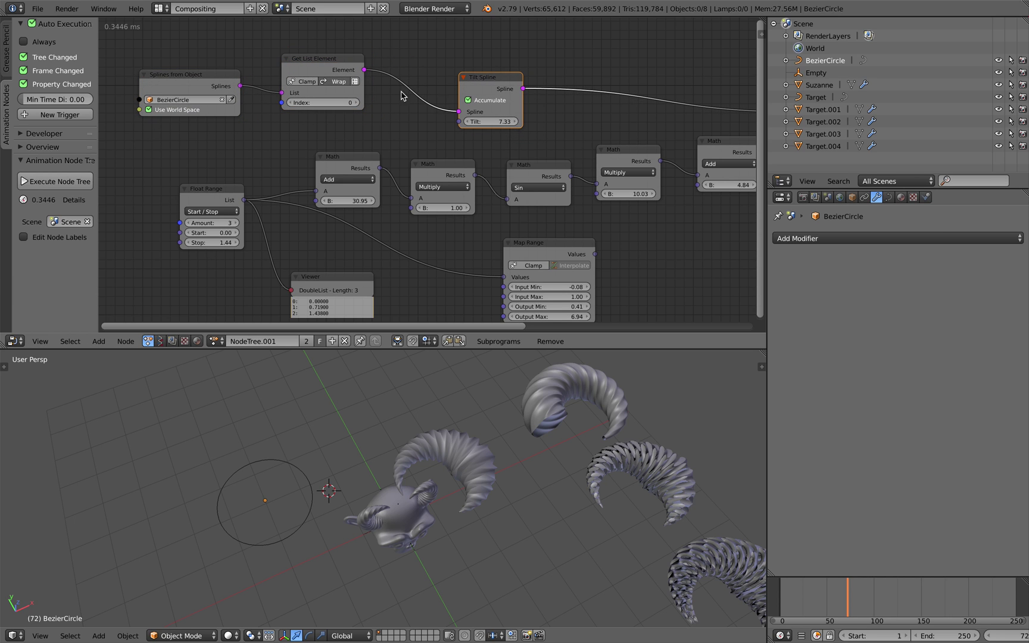
Step: Widen the node editor, inspect the Tilt Spline settings and move that node further along its chain
drag(767, 129, 833, 133)
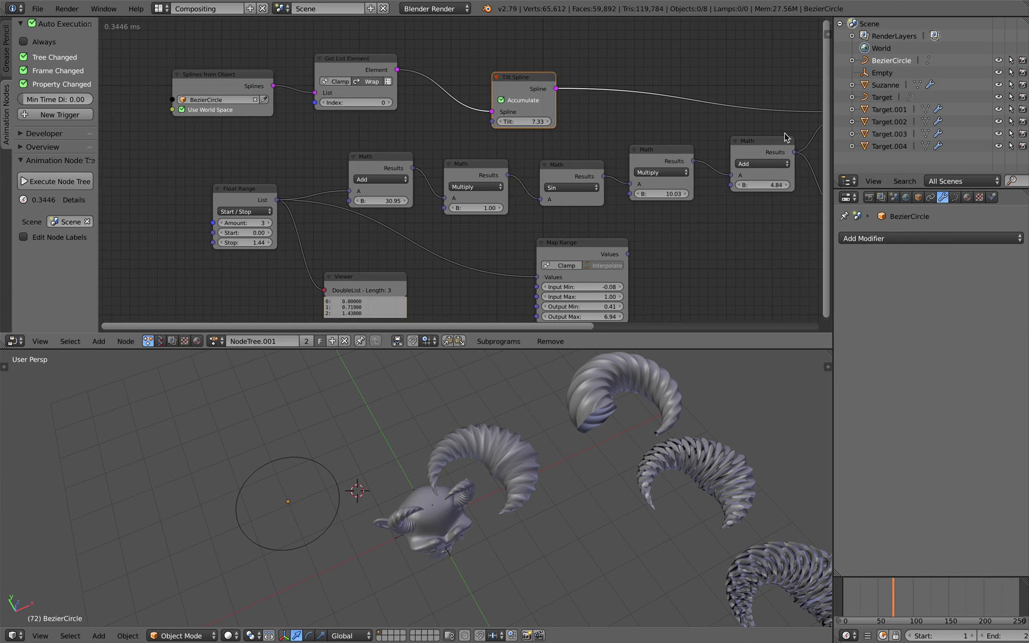
middle_drag(659, 126, 535, 178)
scroll(534, 177, up, 3)
scroll(534, 178, up, 3)
drag(373, 111, 381, 108)
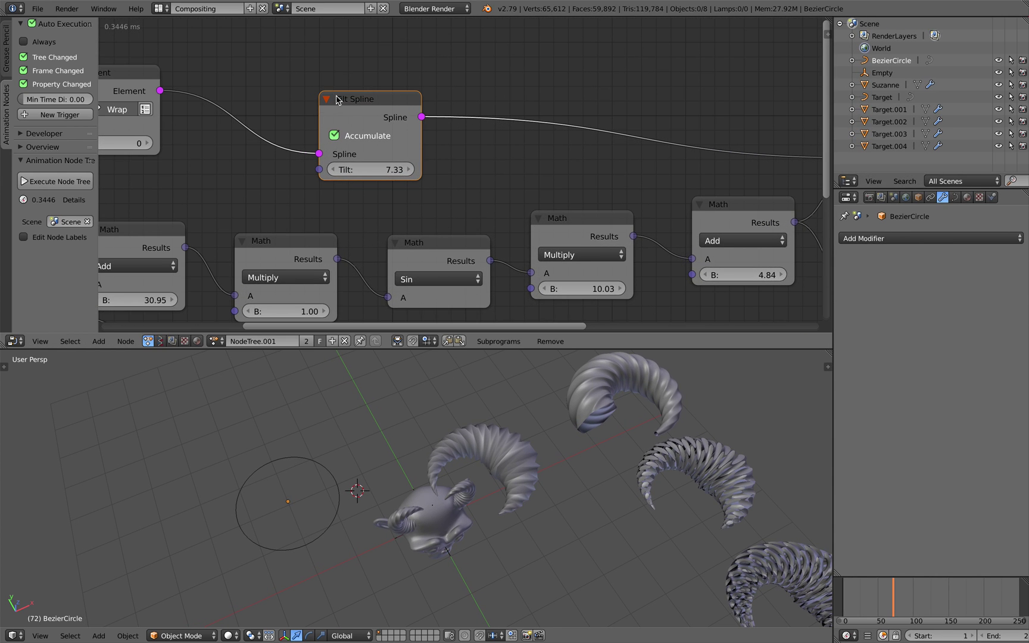
scroll(352, 143, up, 1)
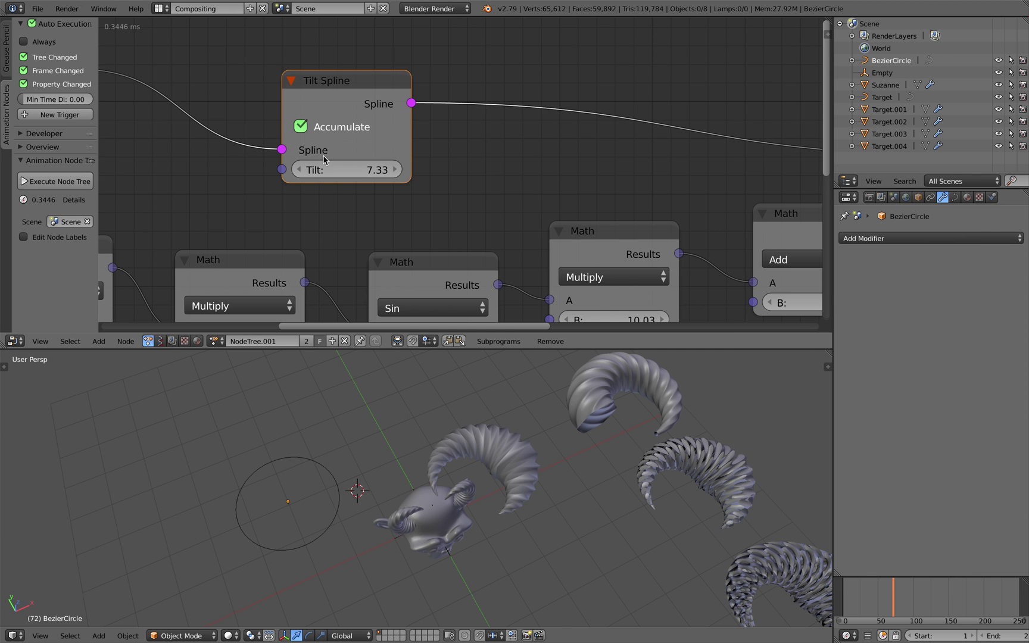
scroll(335, 145, down, 1)
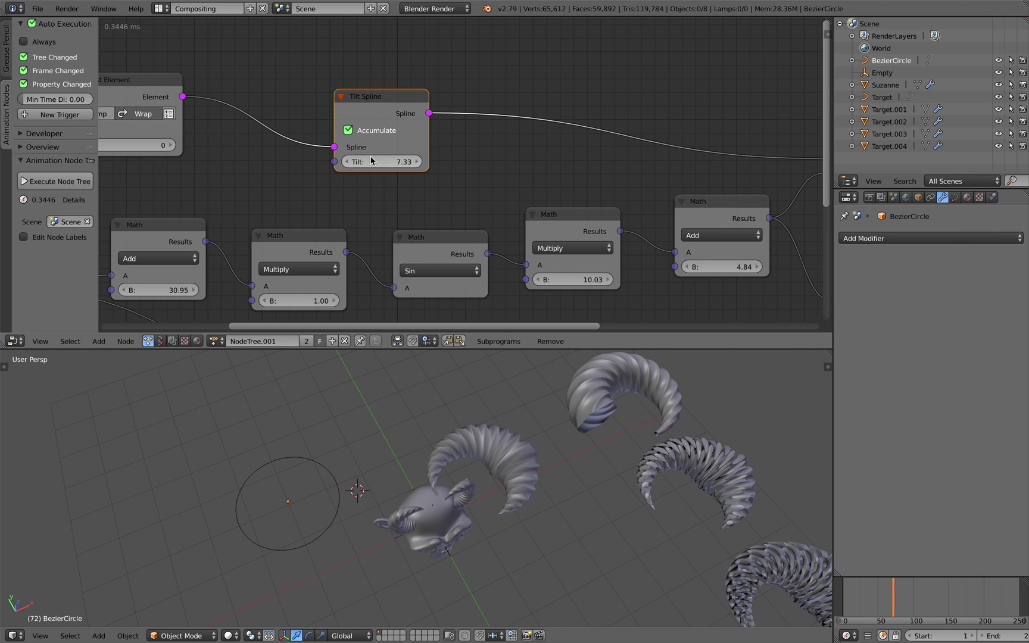
middle_drag(371, 160, 257, 155)
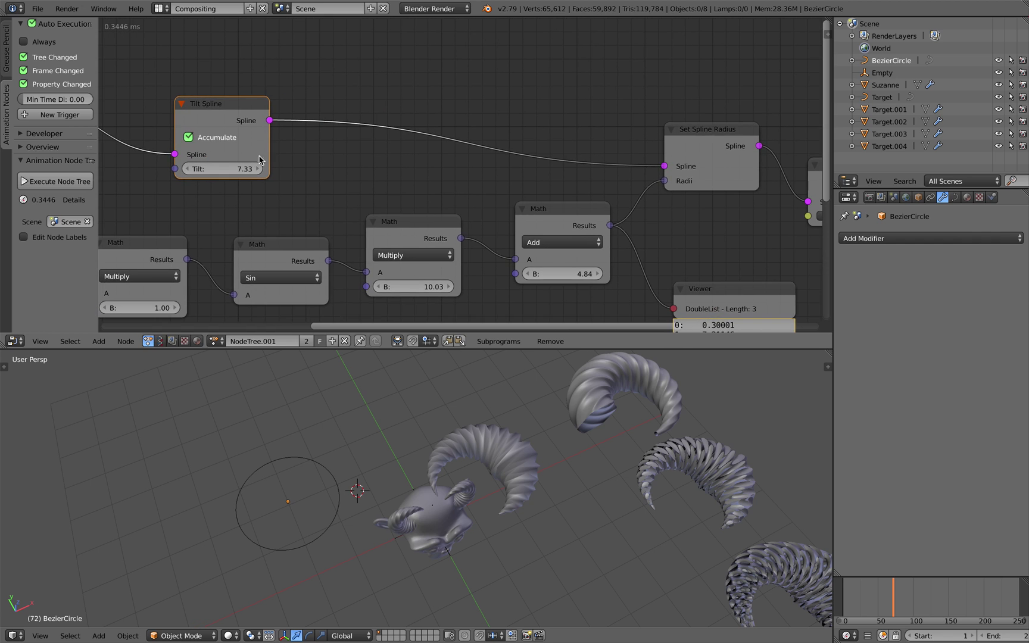
drag(243, 111, 311, 80)
Step: Search the addable Animation Nodes for "spline" and scroll through the matching node types
scroll(316, 95, down, 3)
middle_drag(332, 134, 227, 157)
middle_drag(514, 172, 358, 126)
scroll(392, 169, up, 1)
scroll(380, 109, down, 1)
key(shift+a)
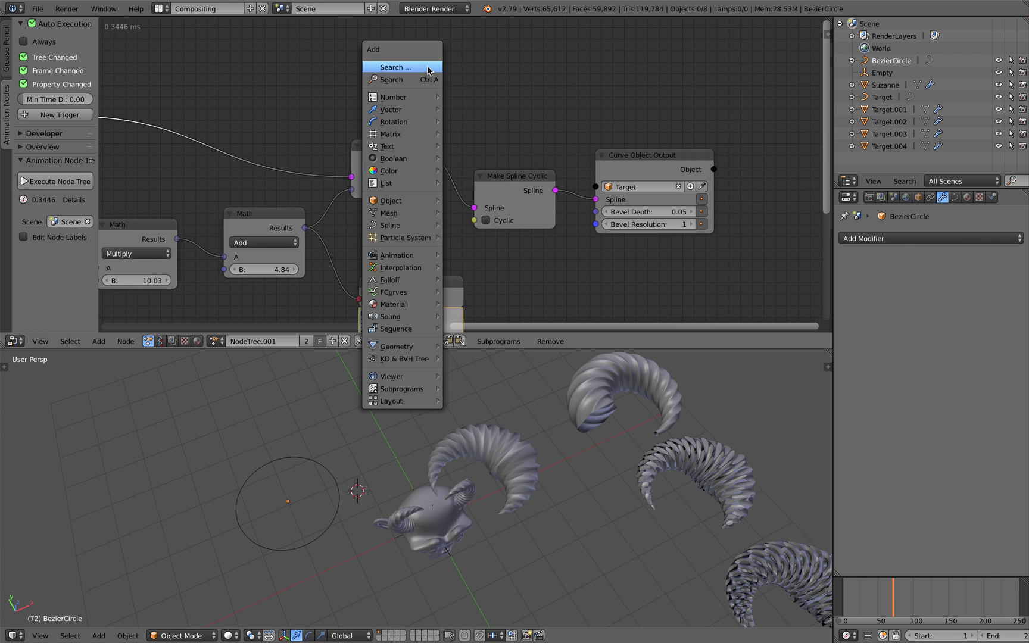
click(428, 69)
key(shift+a)
click(421, 74)
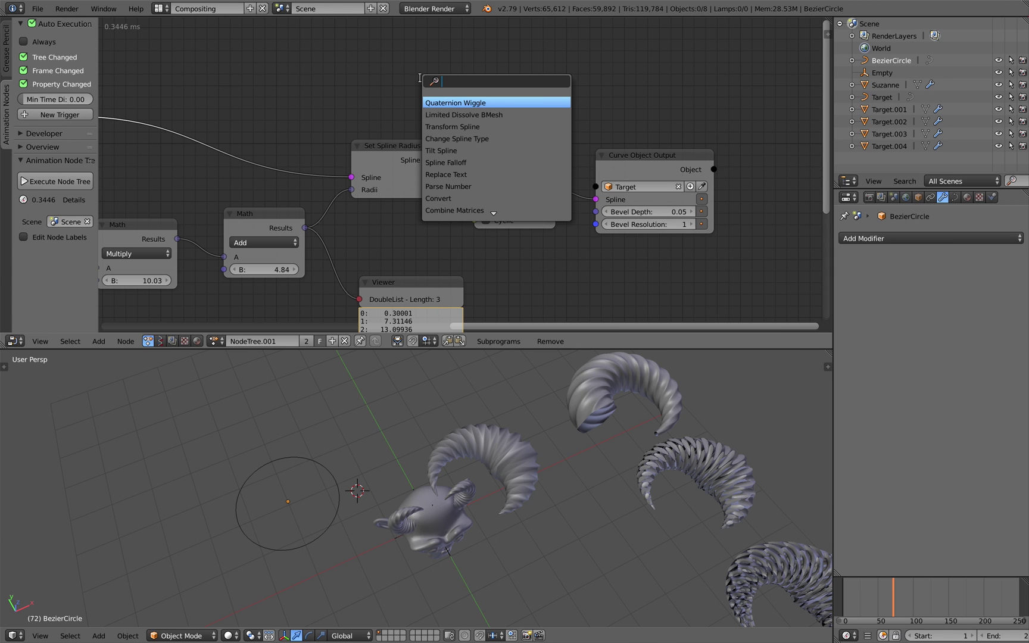
text(spline)
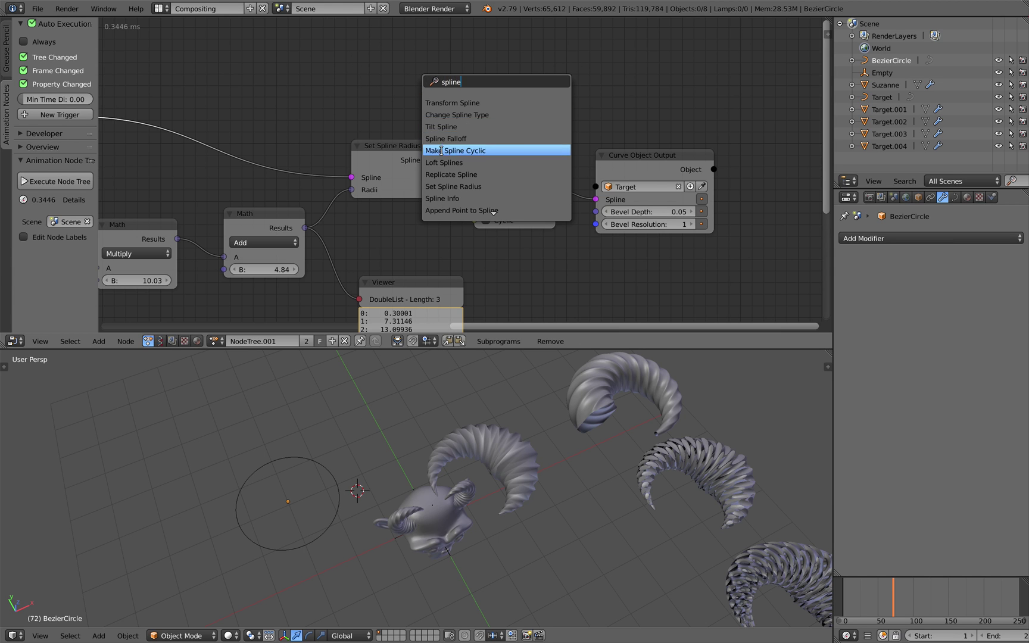
scroll(476, 199, down, 7)
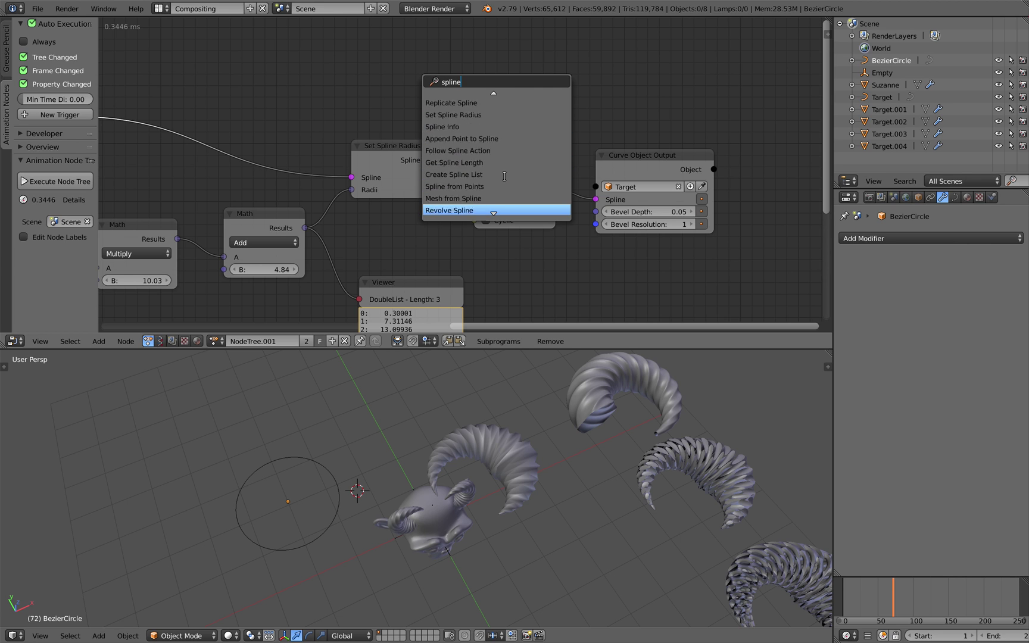
Step: Browse the Spline and Animation categories of addable nodes without adding any
middle_drag(356, 103, 338, 100)
key(shift+a)
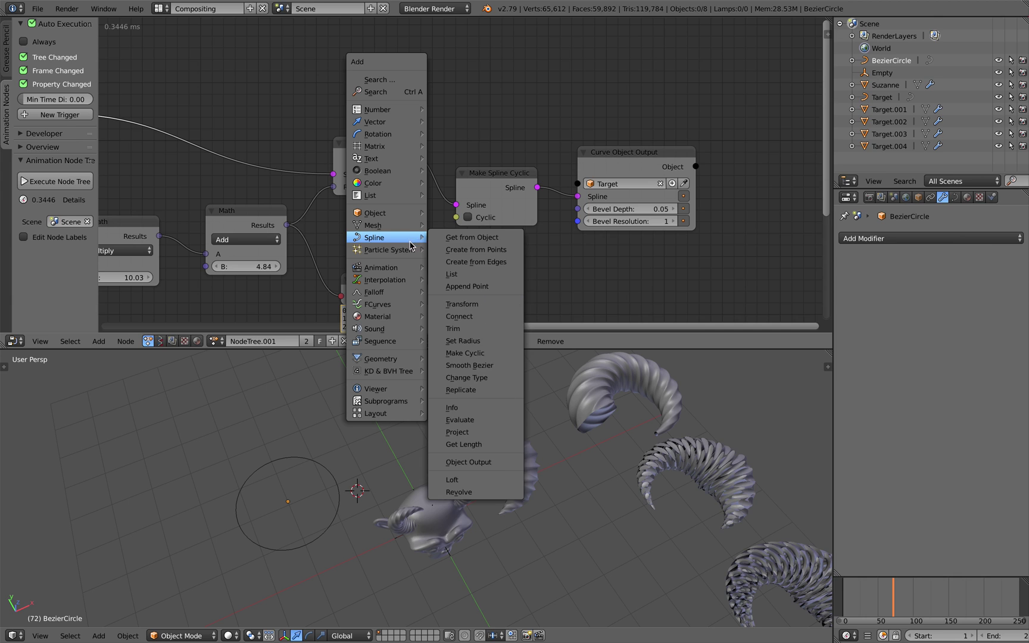
mouse_move(413, 265)
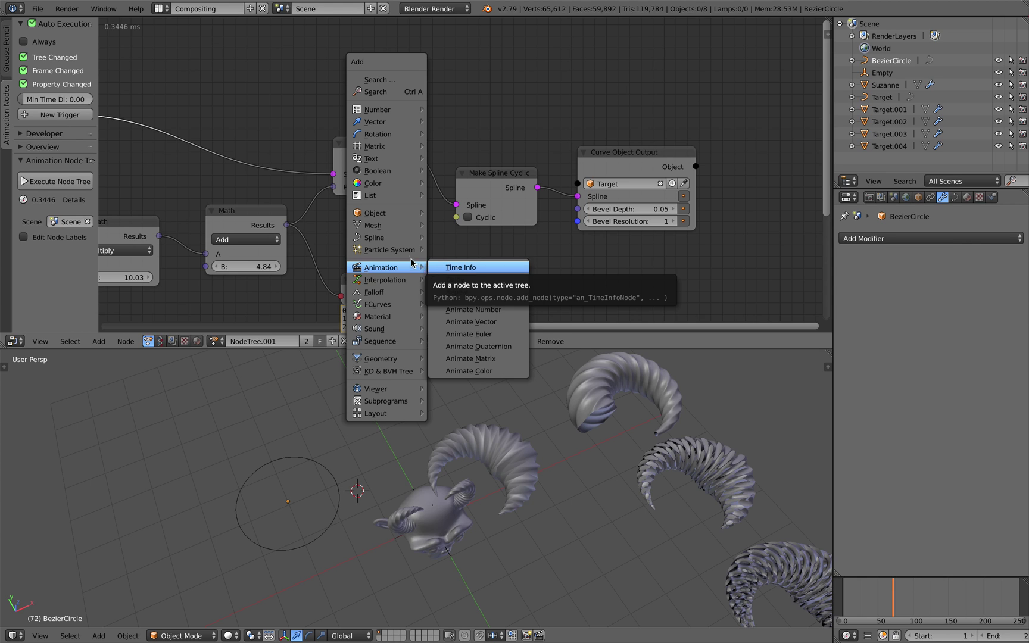
mouse_move(408, 241)
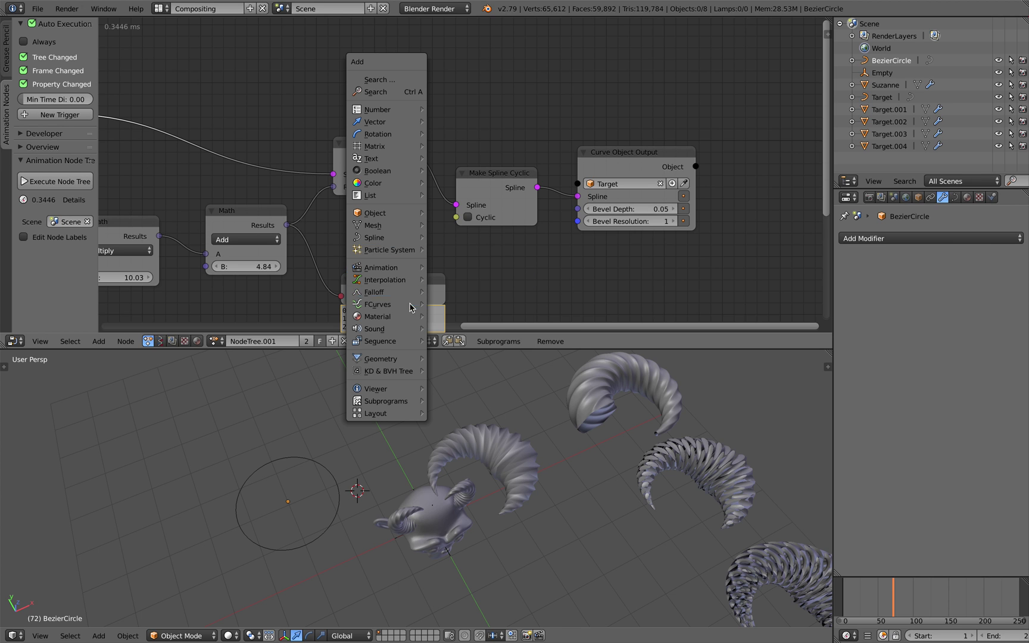
Step: Examine the horned Suzanne head from the front and review the complete Animation Nodes horn tree
middle_drag(275, 95, 373, 53)
middle_drag(471, 407, 464, 387)
middle_drag(488, 453, 470, 418)
scroll(472, 423, up, 2)
scroll(361, 241, down, 3)
middle_drag(344, 230, 571, 227)
scroll(570, 227, down, 3)
middle_drag(441, 225, 429, 219)
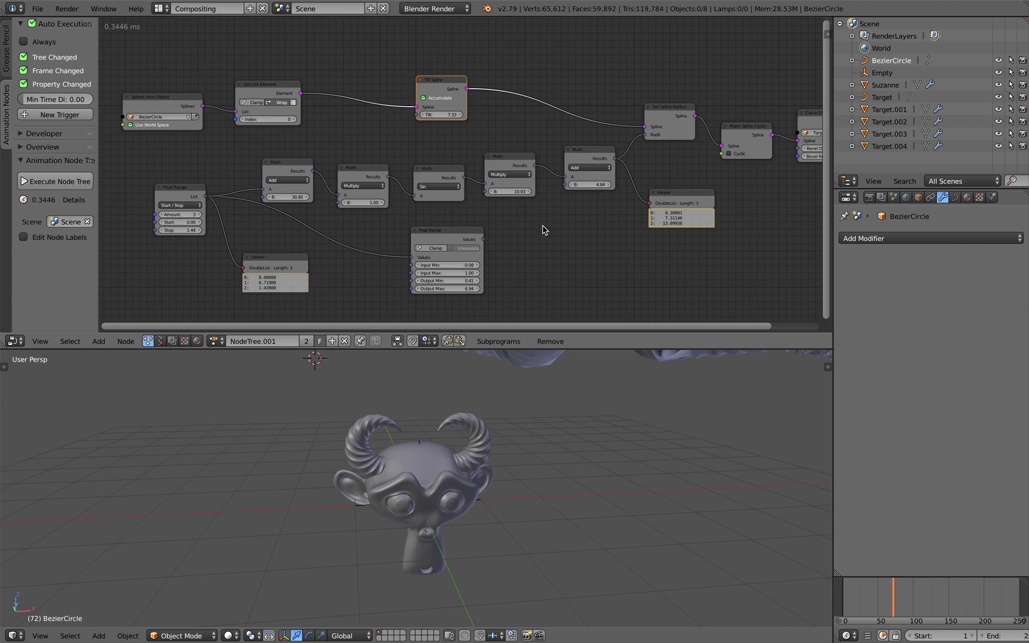
middle_drag(531, 225, 508, 235)
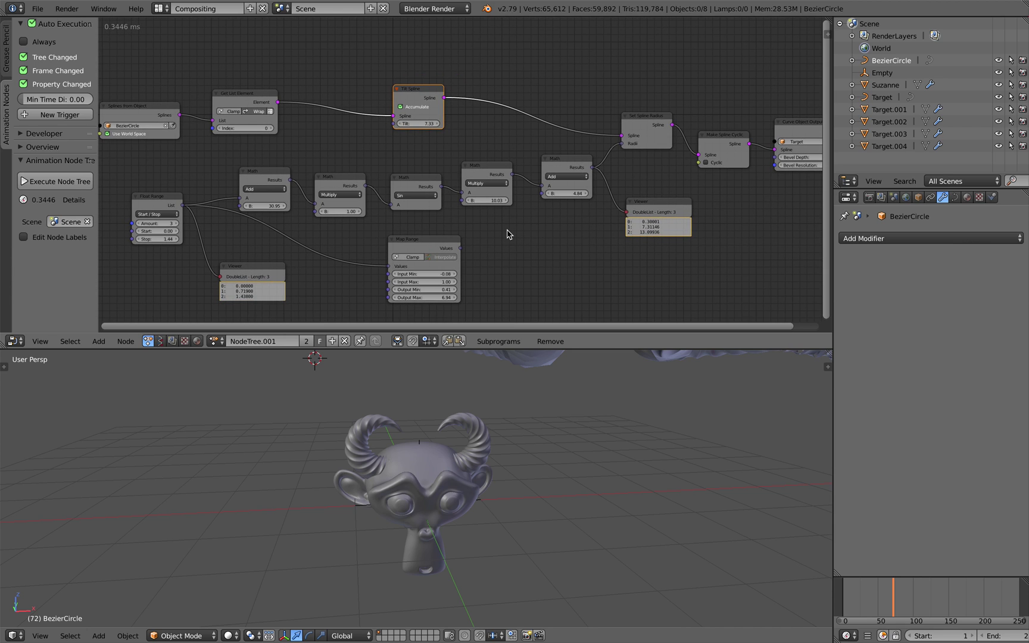